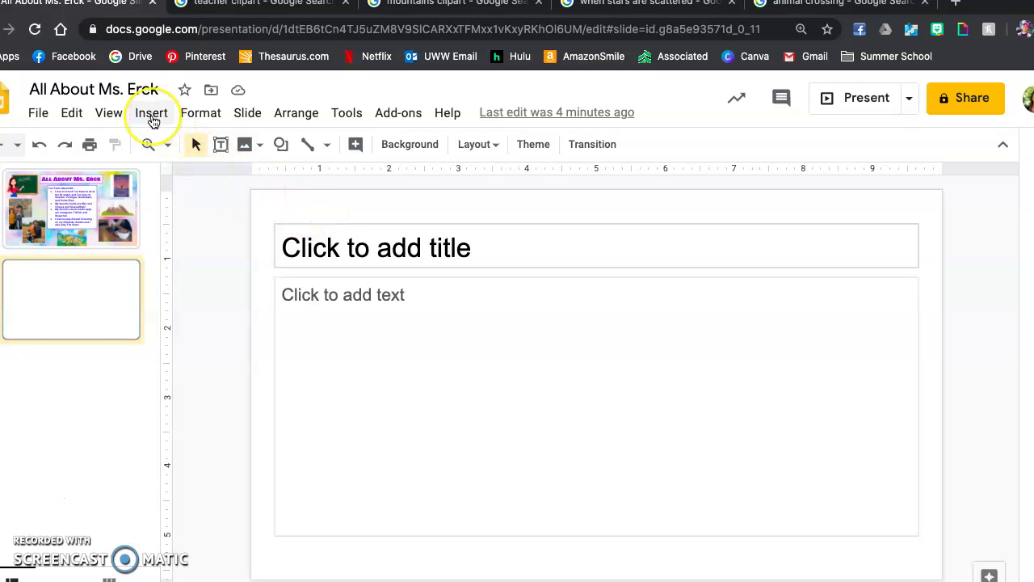
Insert the pastel pink-and-blue watercolor image from a 'watercolor background' web image search
left_click(152, 114)
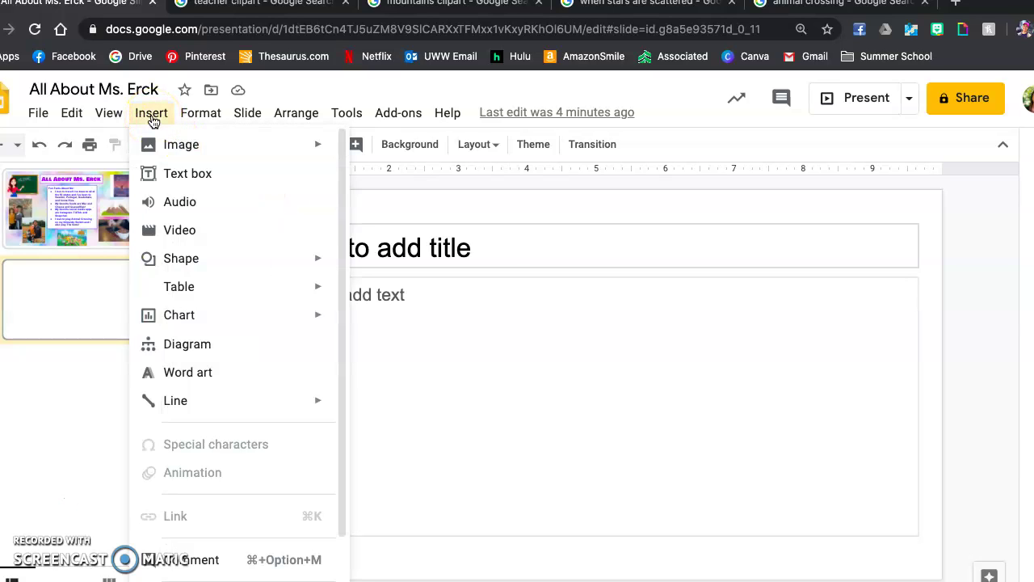
mouse_move(168, 146)
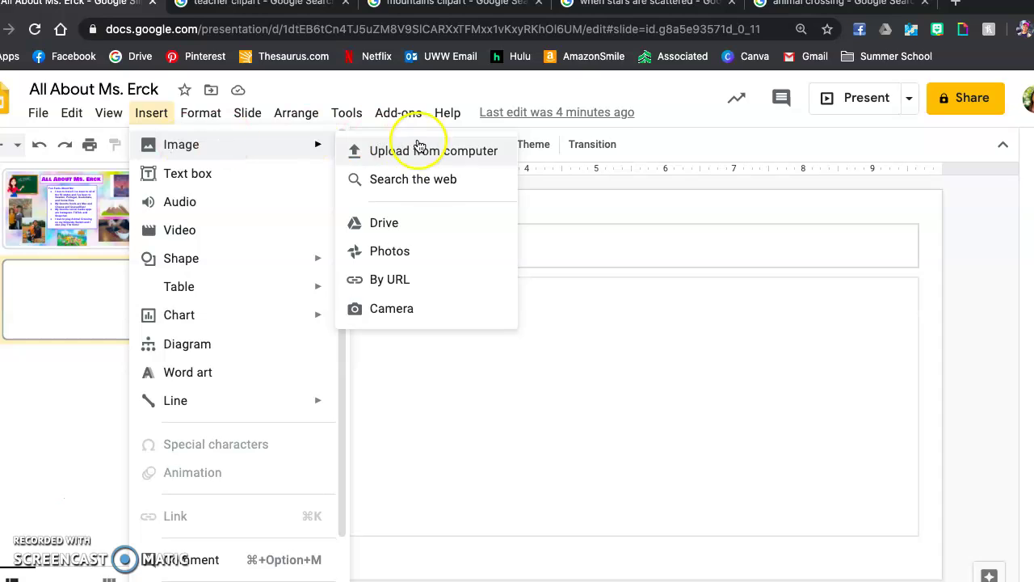
left_click(424, 184)
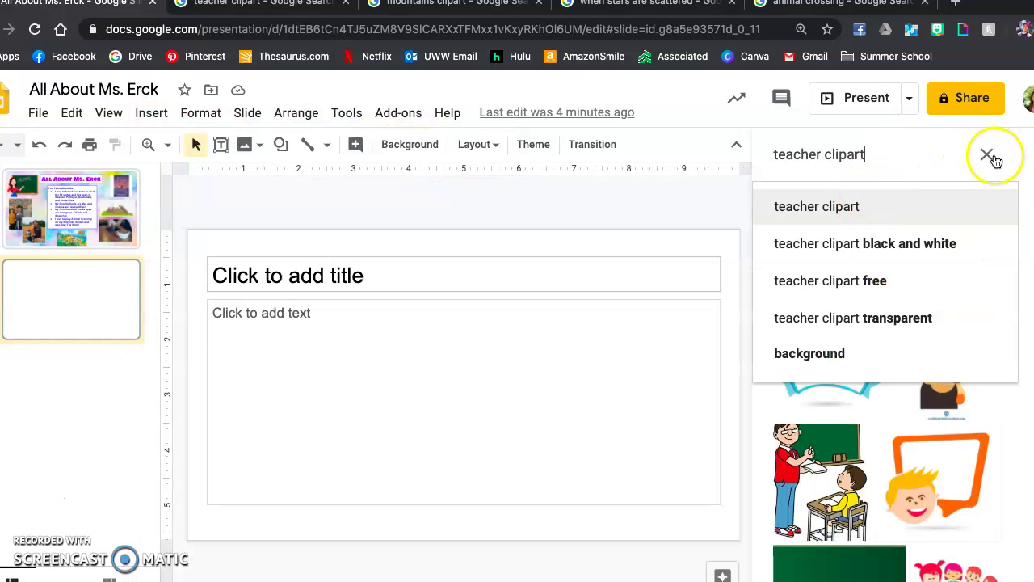
left_click_drag(889, 155, 696, 154)
key("BackSpace")
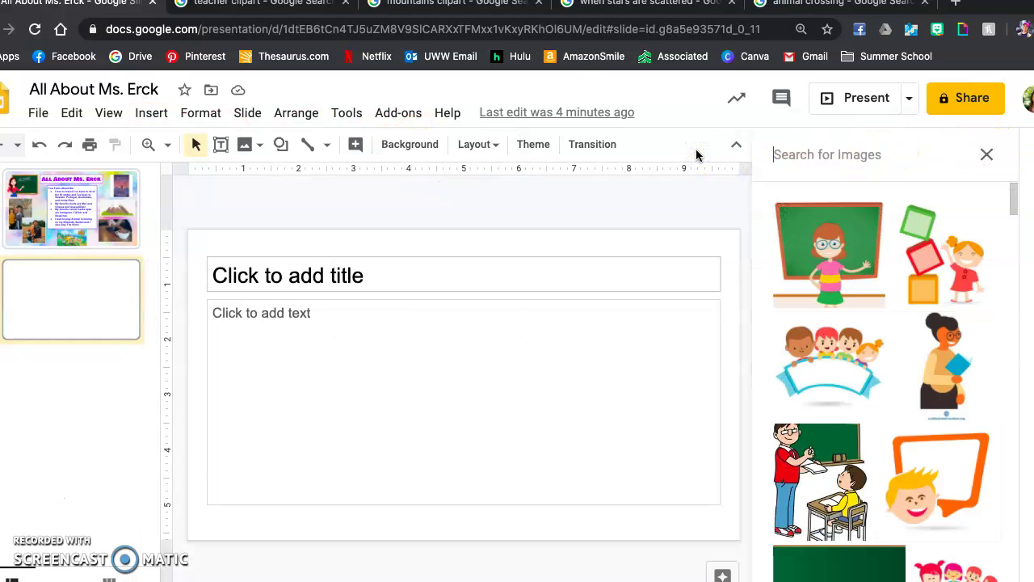
type("waterco")
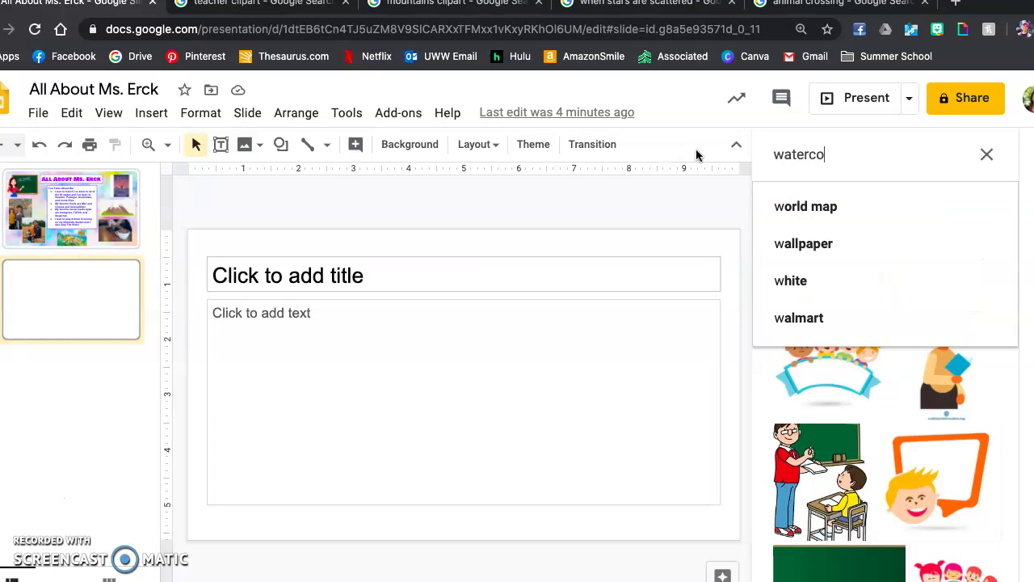
type("lor background")
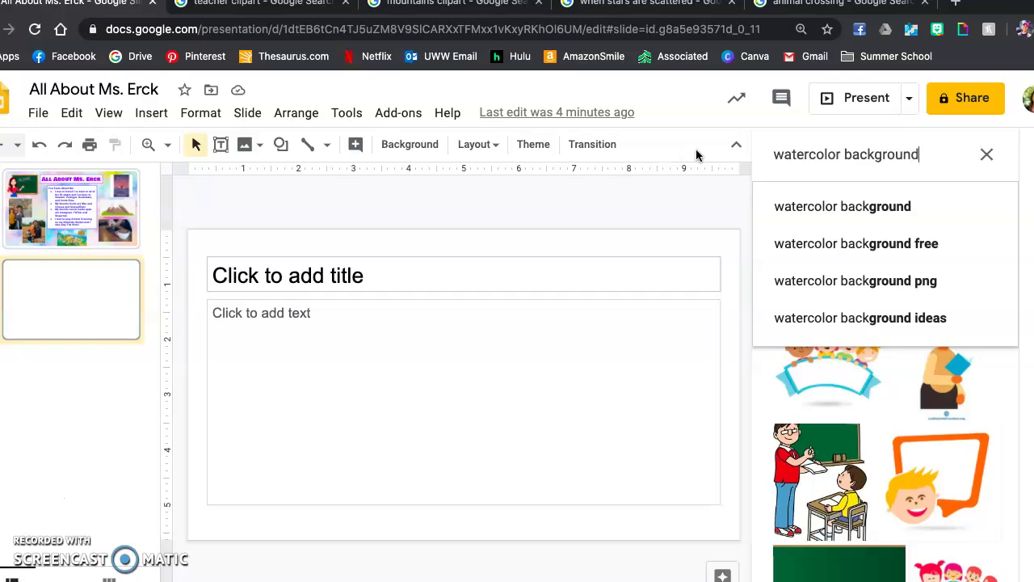
key("Return")
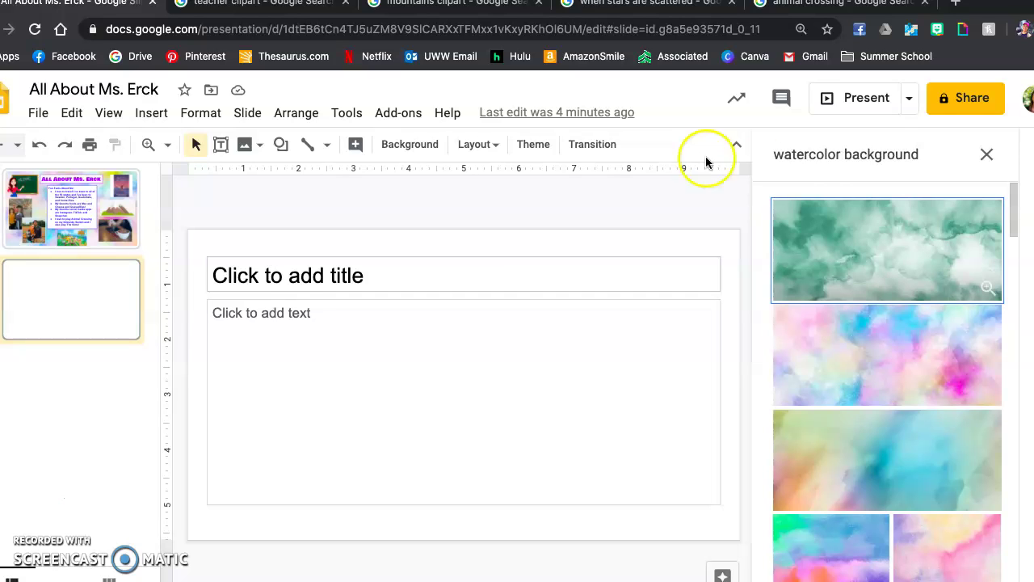
left_click(891, 346)
left_click(974, 576)
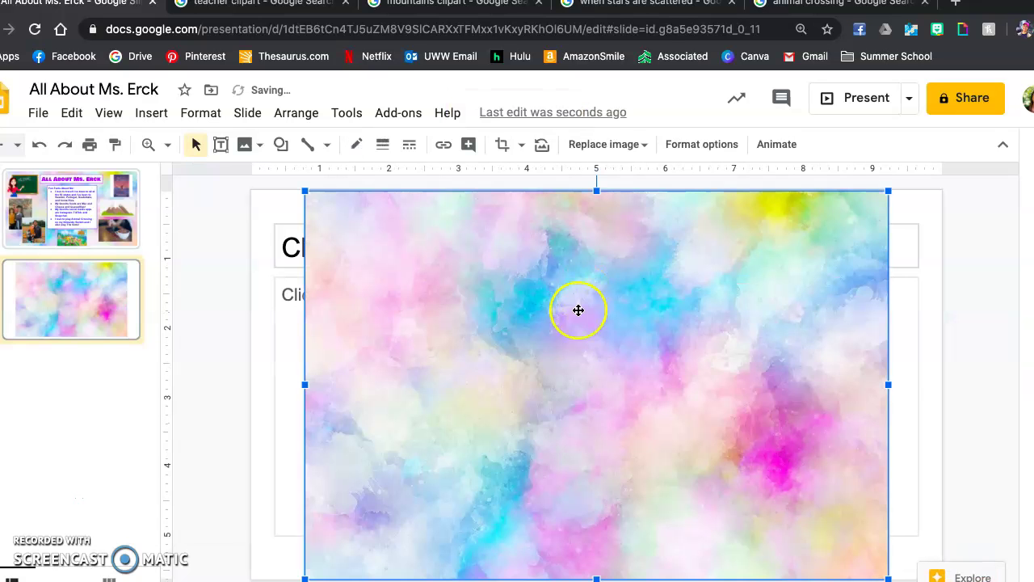
Move and stretch the watercolor image so it covers the whole slide
left_click_drag(577, 310, 522, 321)
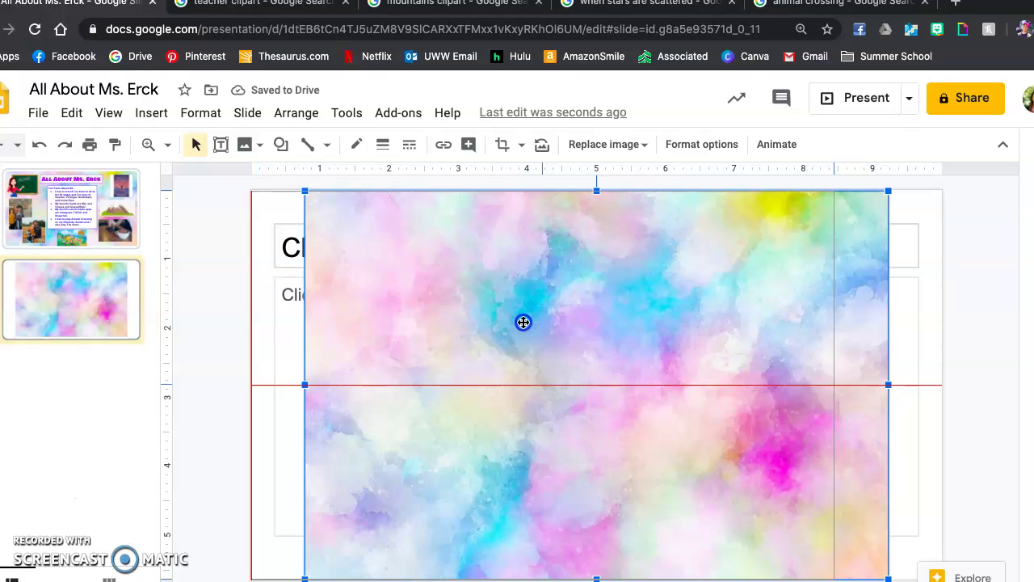
left_click_drag(834, 385, 941, 385)
left_click(973, 342)
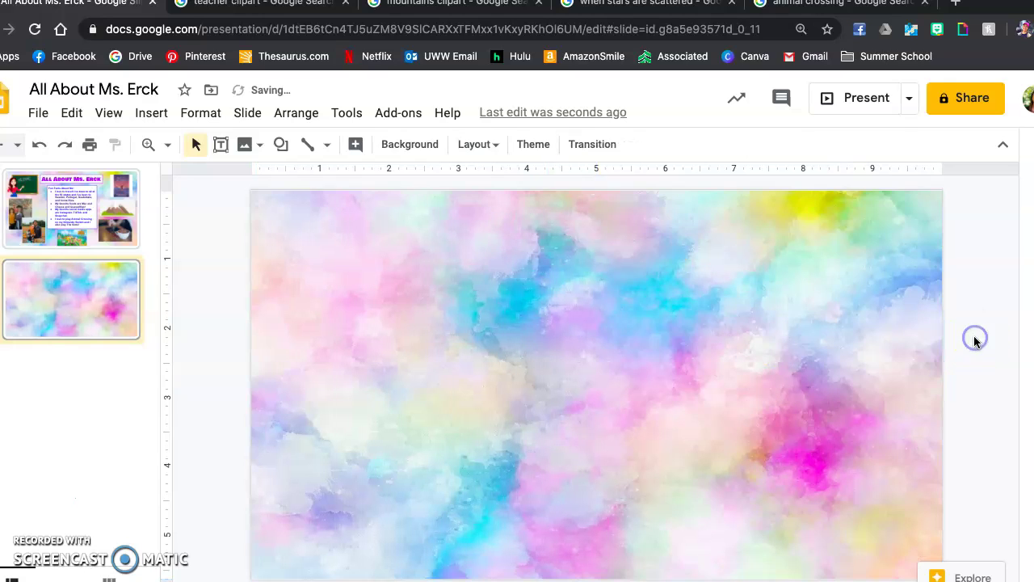
left_click(158, 121)
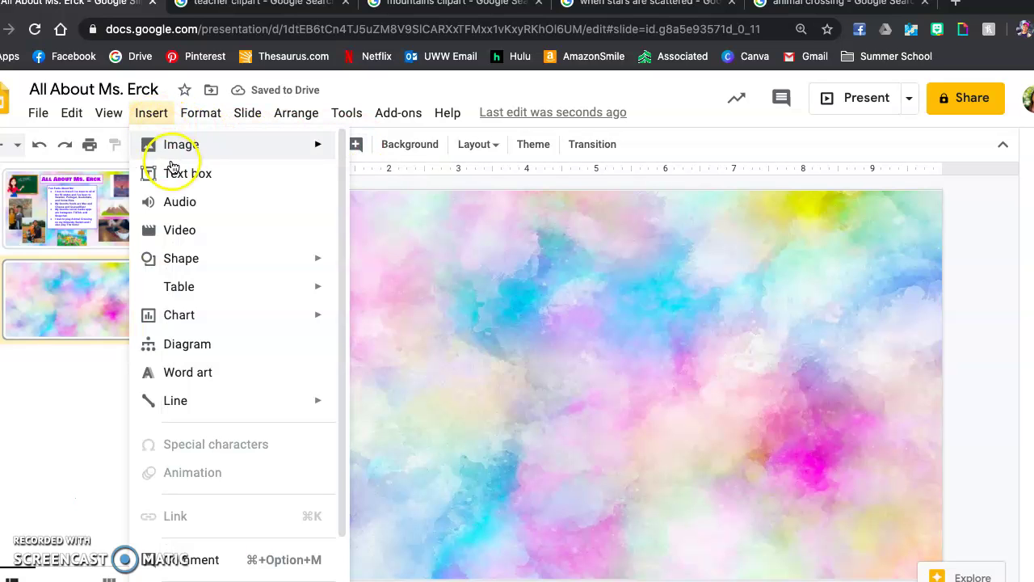
left_click(185, 146)
left_click(461, 178)
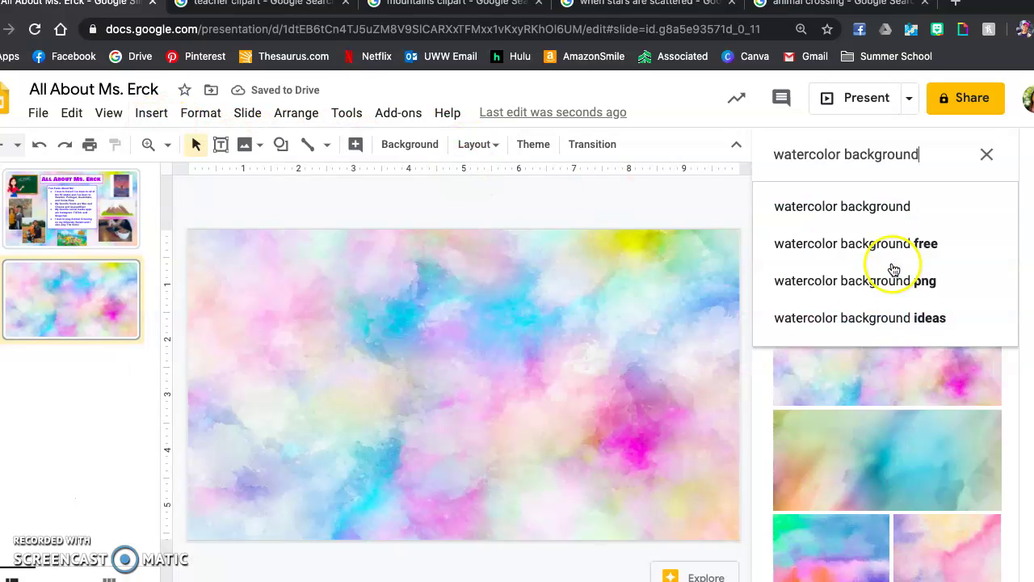
left_click(810, 154)
left_click_drag(810, 154, 733, 158)
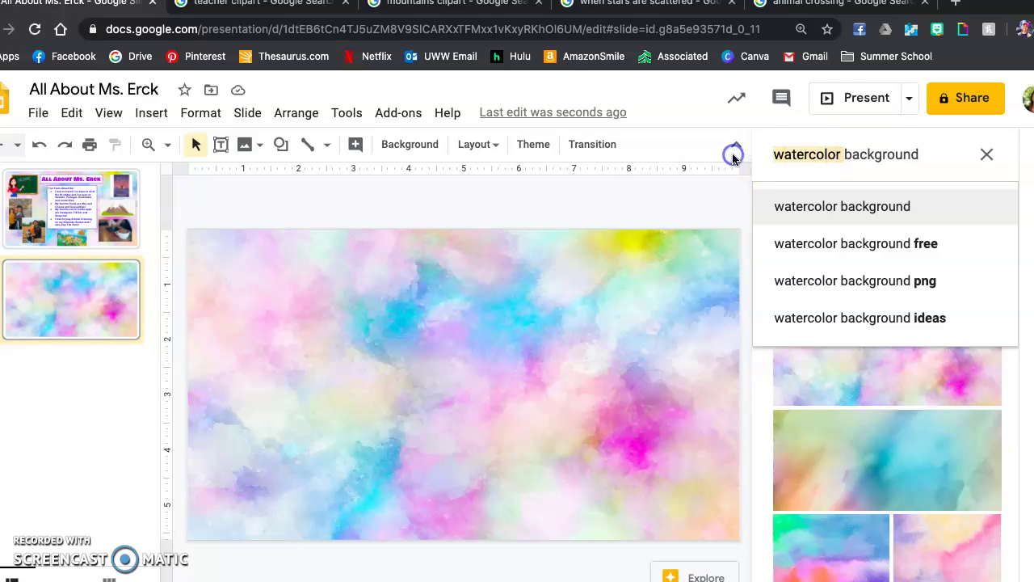
type("geometric")
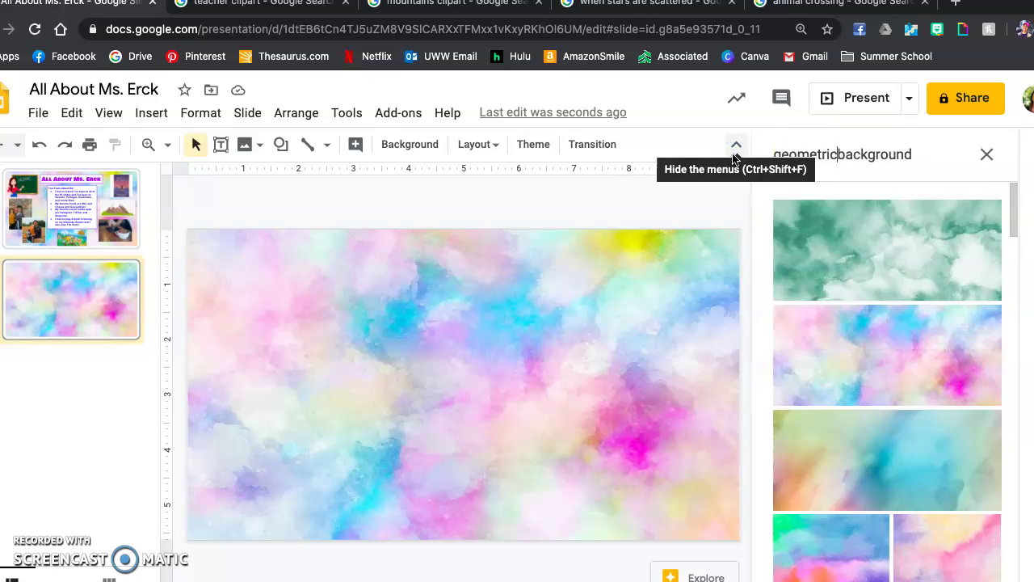
key("Return")
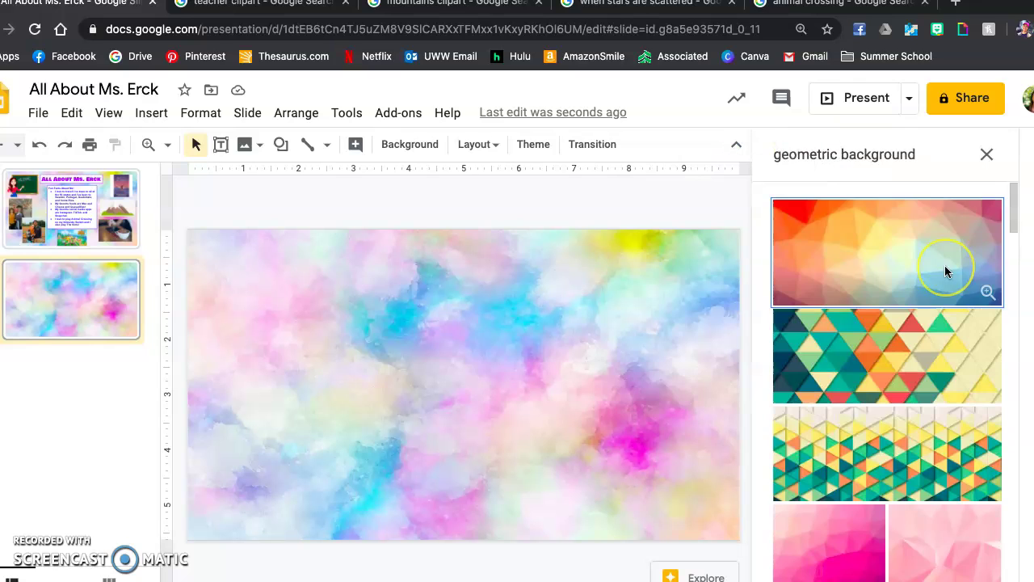
scroll(937, 381, "down", 5)
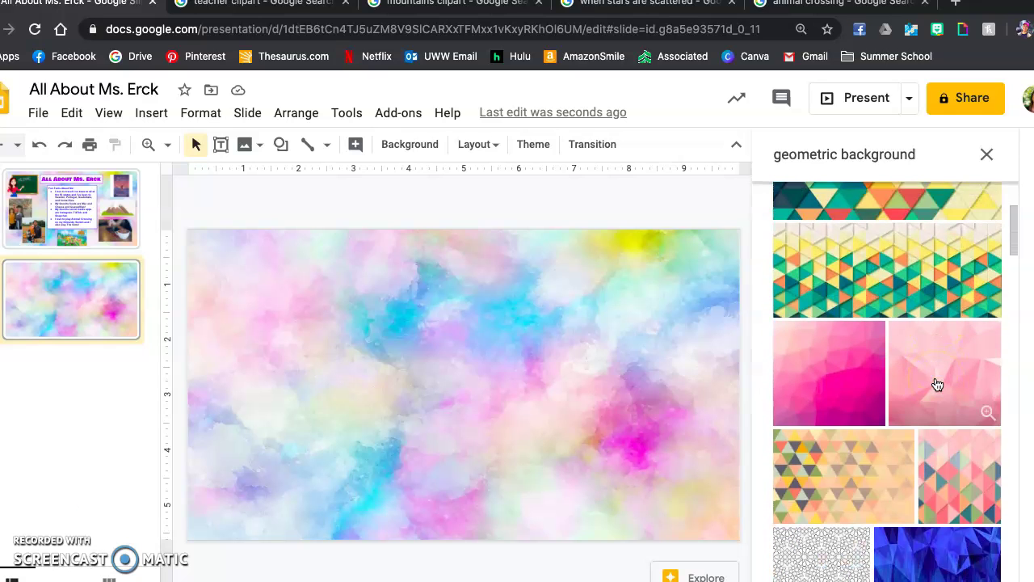
scroll(937, 381, "up", 5)
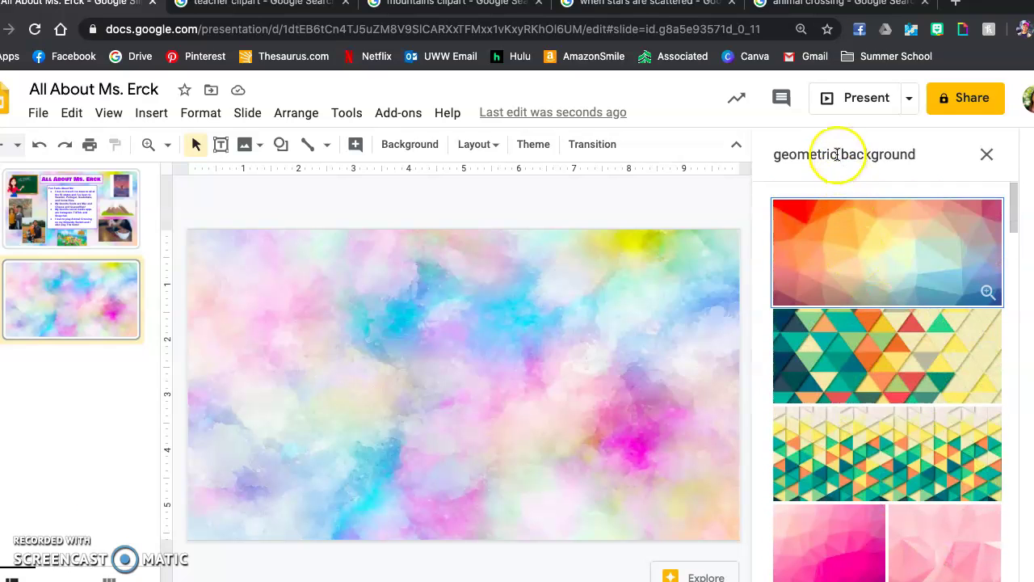
left_click_drag(837, 155, 725, 164)
type("green")
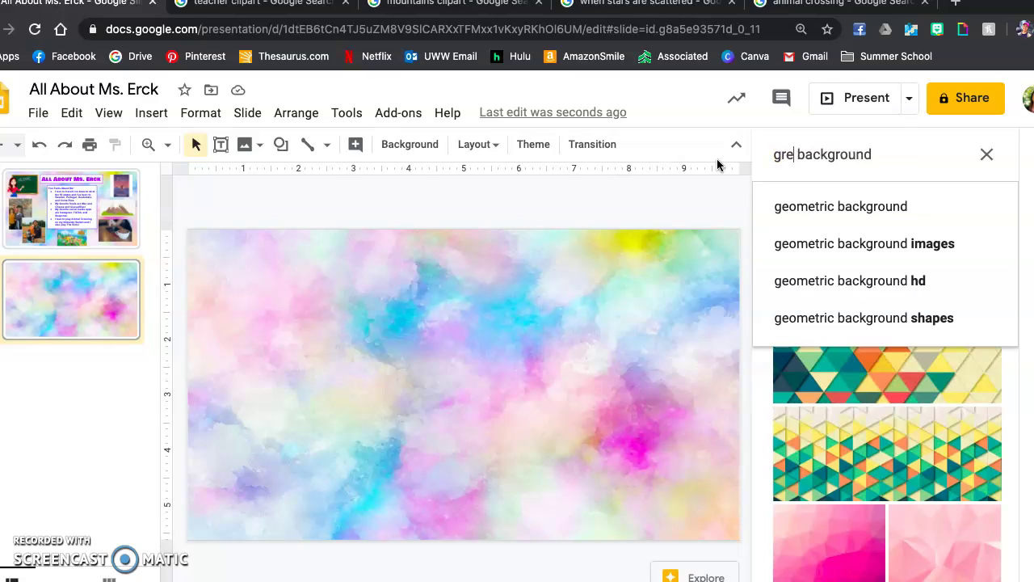
key("Return")
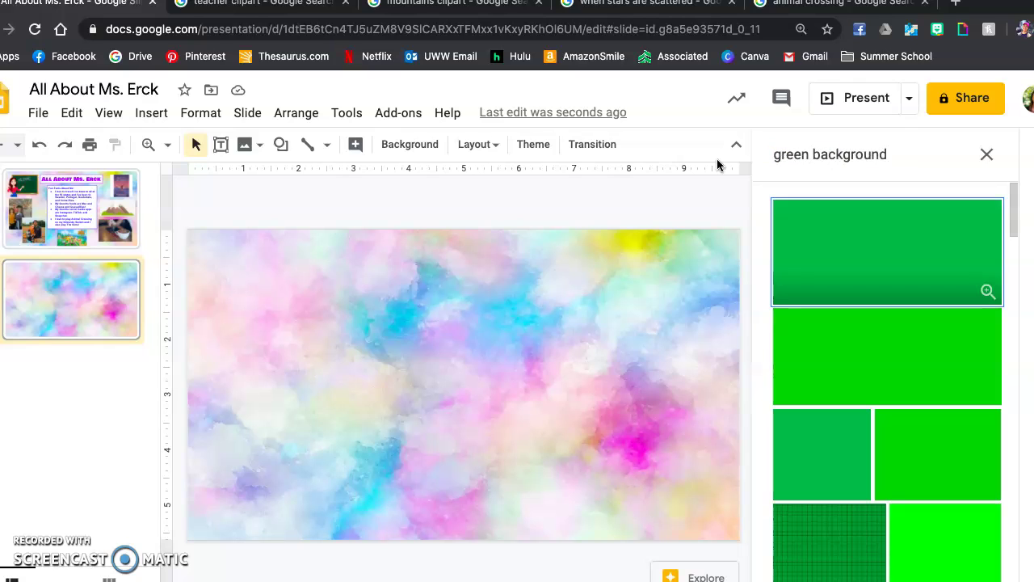
scroll(932, 399, "down", 6)
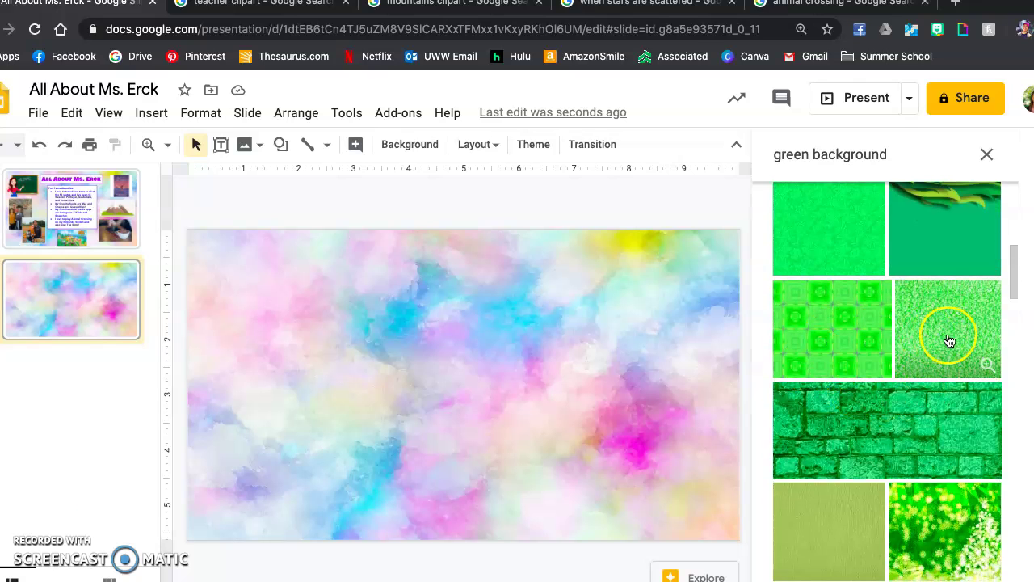
scroll(923, 496, "down", 8)
scroll(922, 503, "down", 2)
scroll(923, 503, "up", 15)
left_click(923, 295)
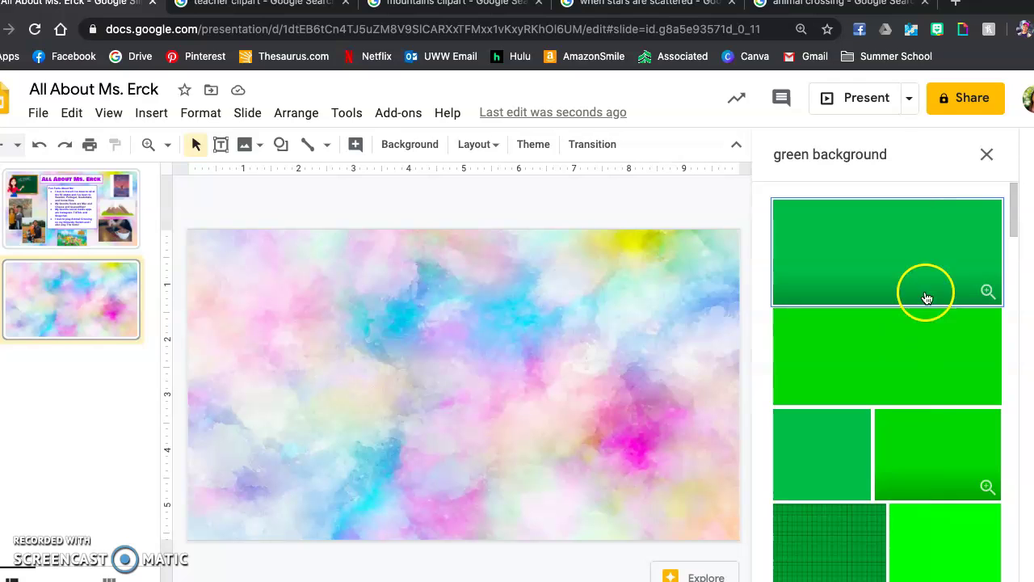
left_click(985, 157)
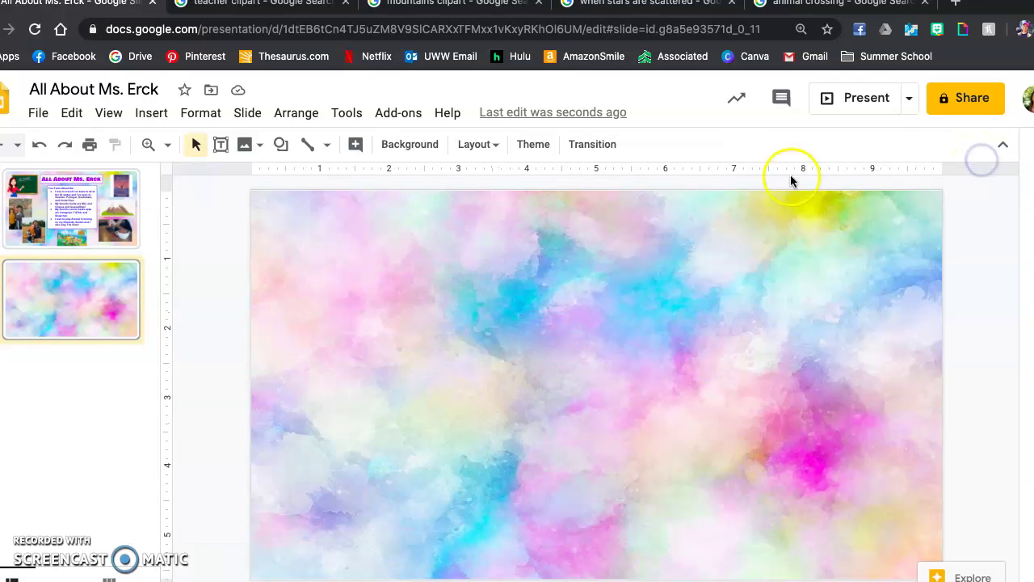
left_click(220, 144)
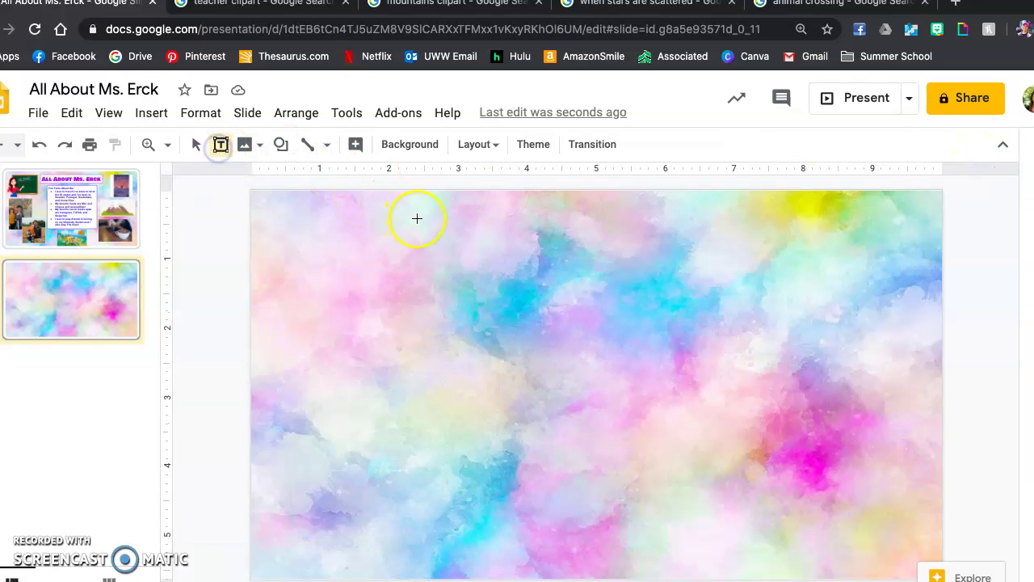
Add a text box near the top reading 'All About Ms. Erck' in Bowlby One SC font
left_click_drag(424, 204, 765, 266)
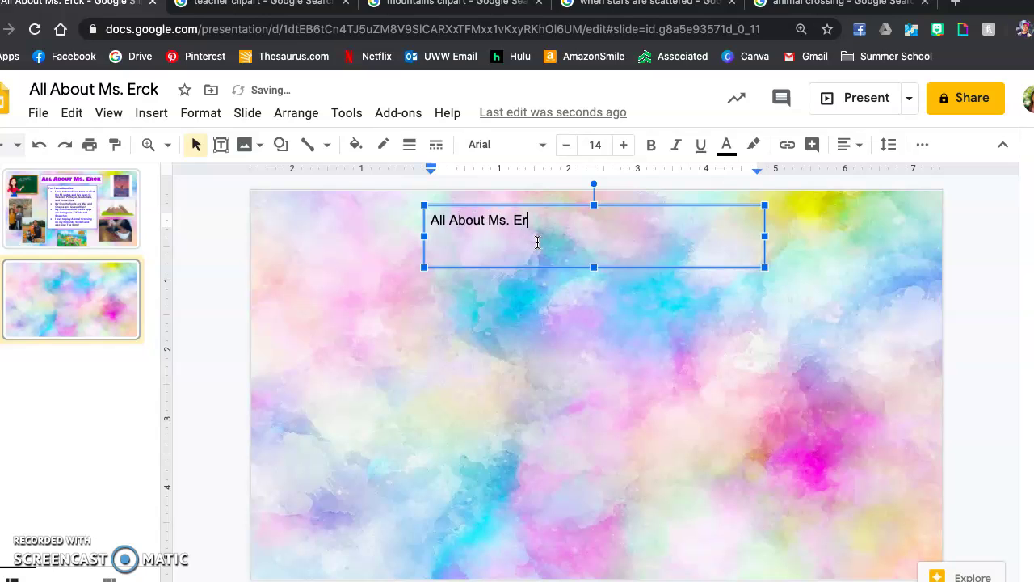
type("All About Ms. Erck")
left_click(416, 209)
left_click(525, 154)
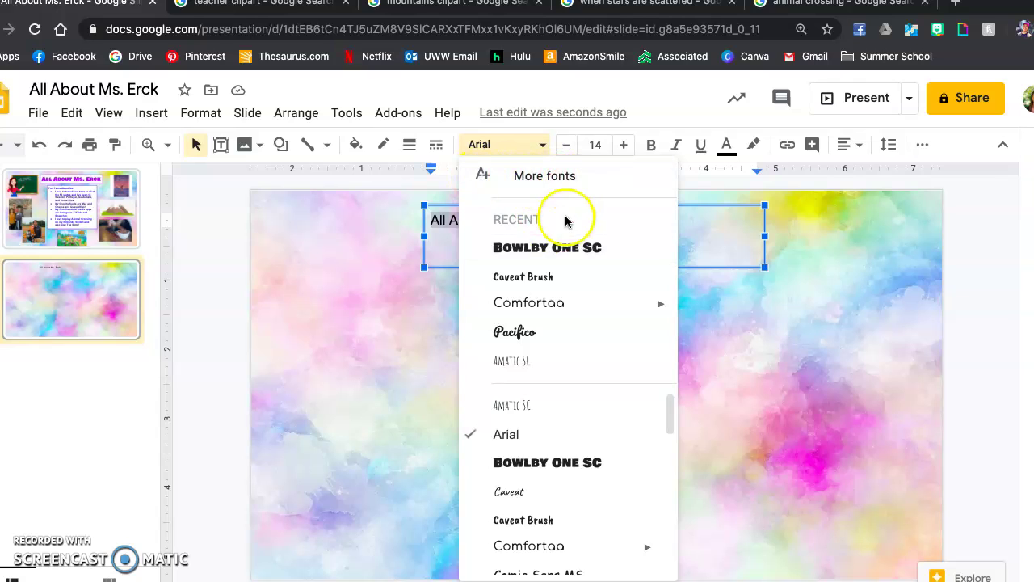
left_click(560, 247)
Enlarge the title to 31 pt, then widen and shorten its box so it fits one line
left_click(624, 148)
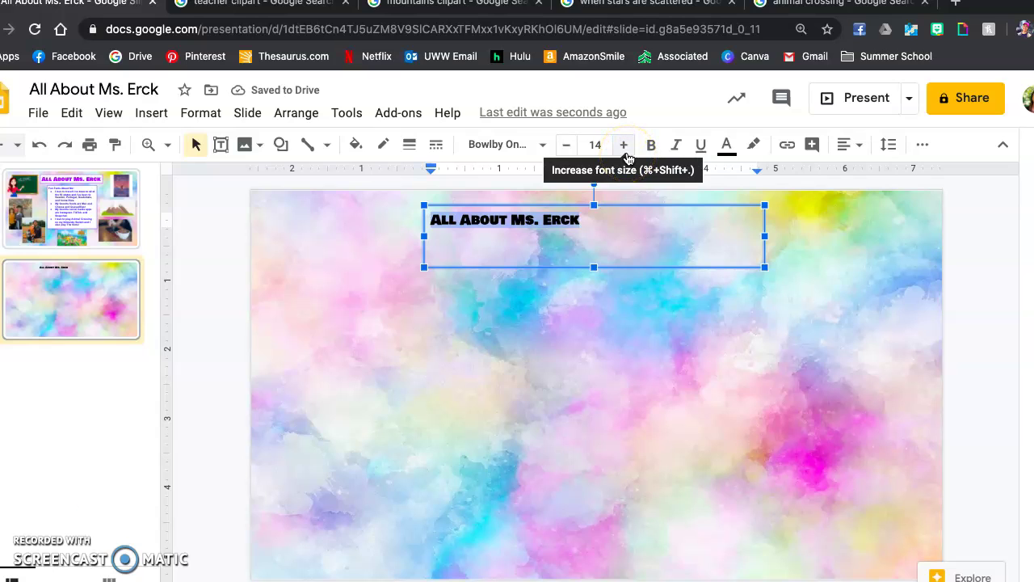
left_click(624, 148)
left_click(623, 148)
left_click(624, 148)
left_click(624, 148)
left_click(624, 147)
left_click(623, 147)
left_click(623, 148)
left_click(624, 148)
left_click(624, 148)
left_click(624, 148)
left_click(623, 148)
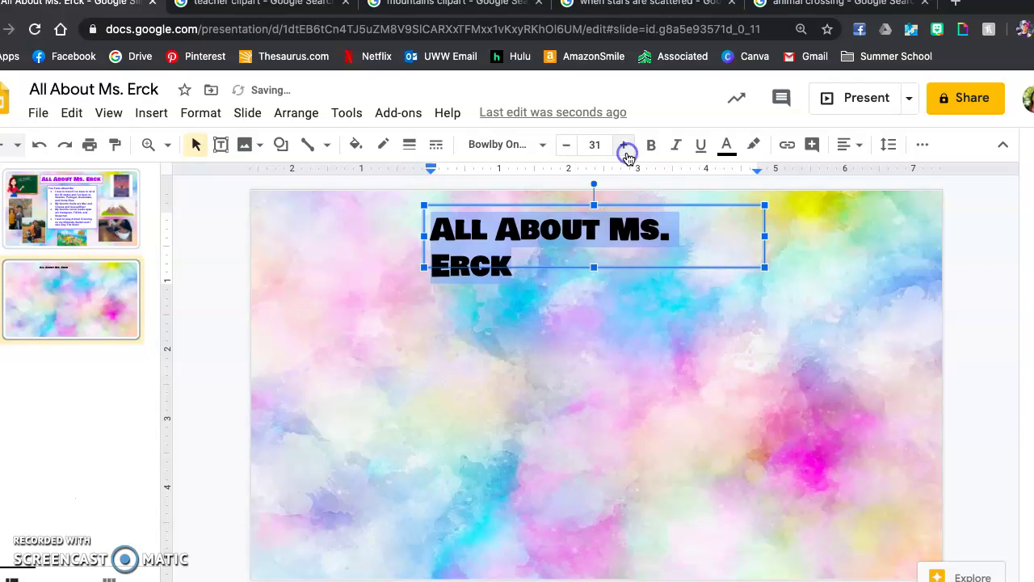
left_click_drag(766, 237, 777, 236)
left_click_drag(603, 268, 601, 259)
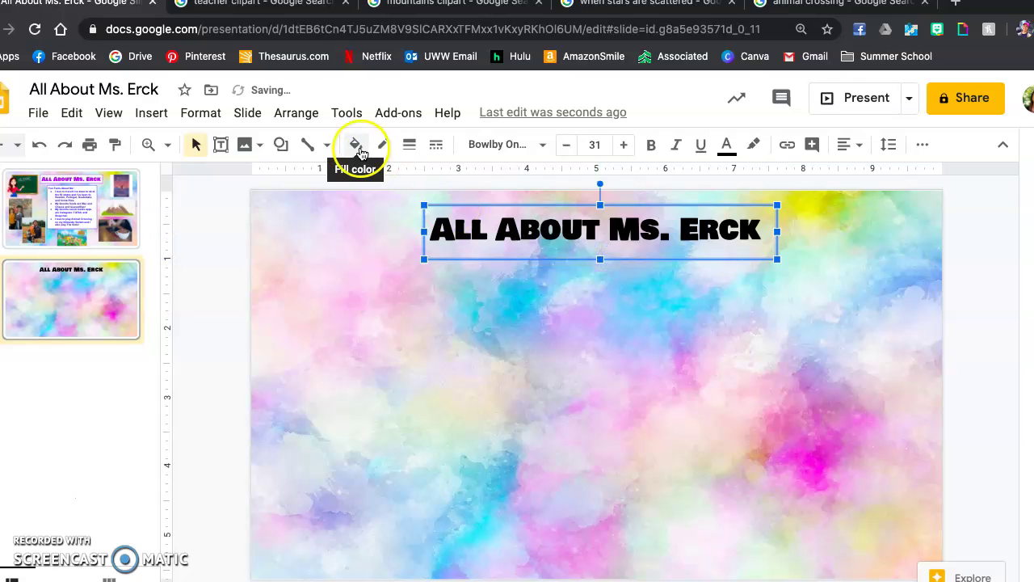
Give the title box a white fill and a 2px purple border
left_click(357, 147)
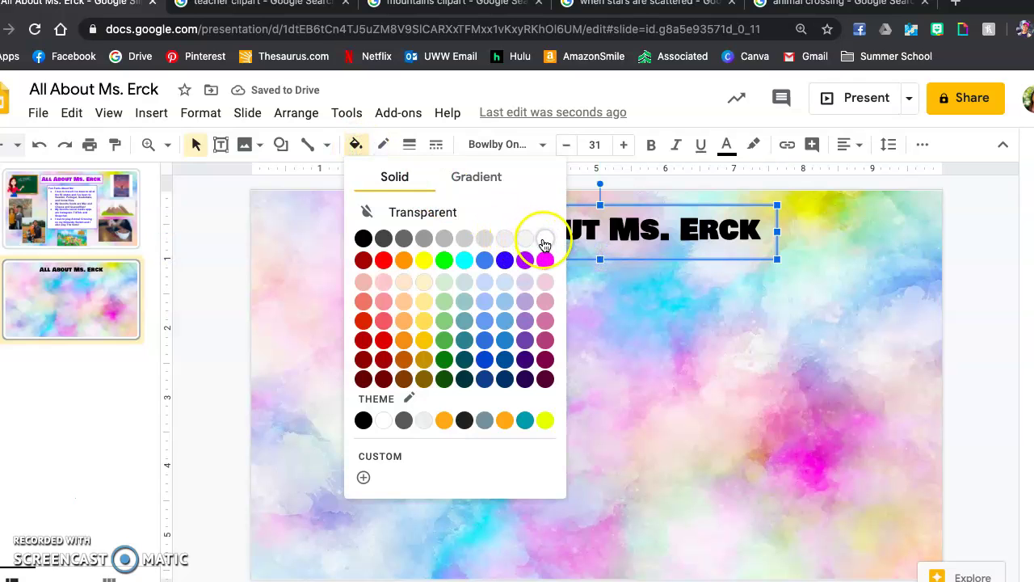
left_click(544, 244)
left_click(383, 146)
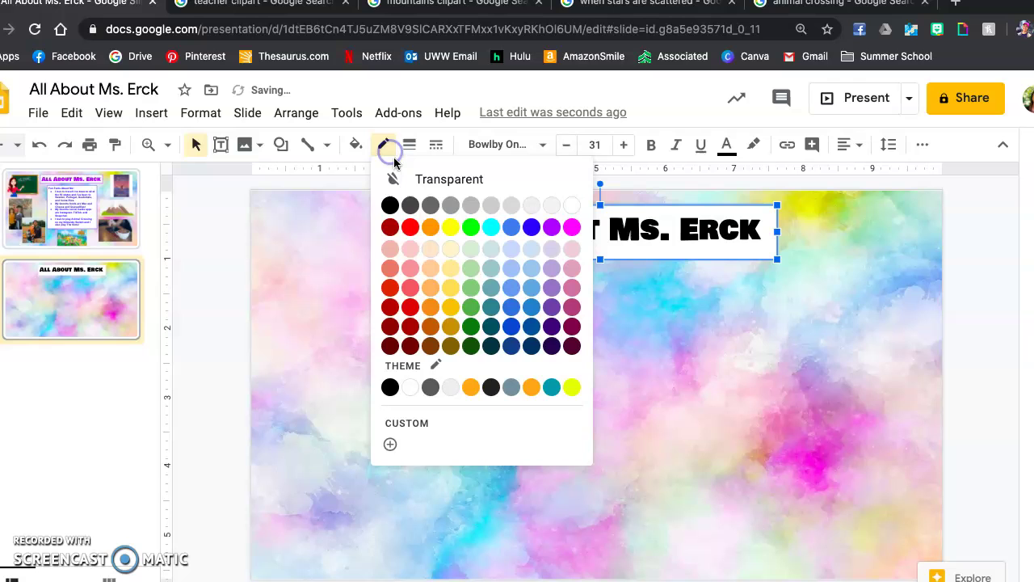
left_click(552, 227)
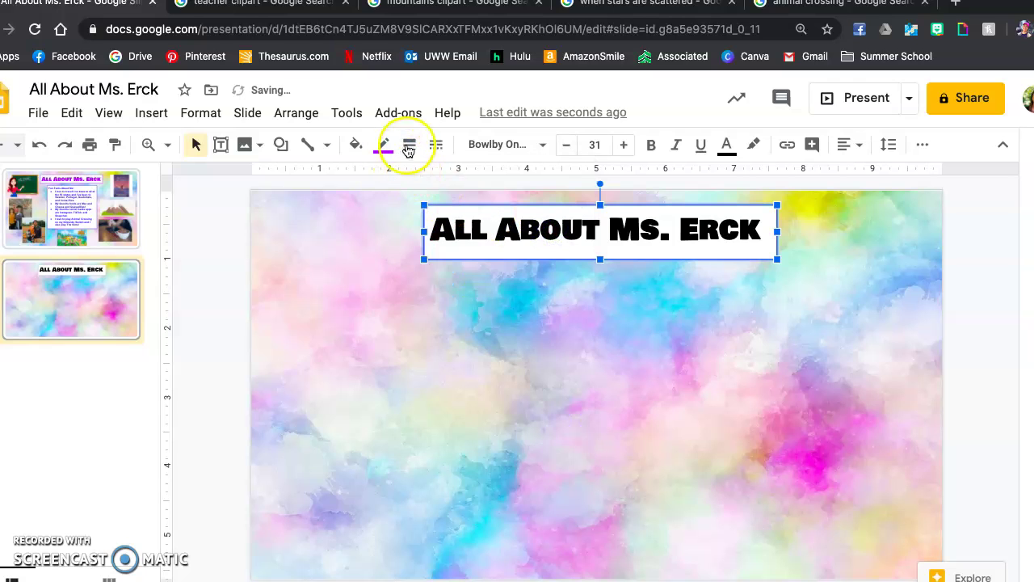
left_click(412, 146)
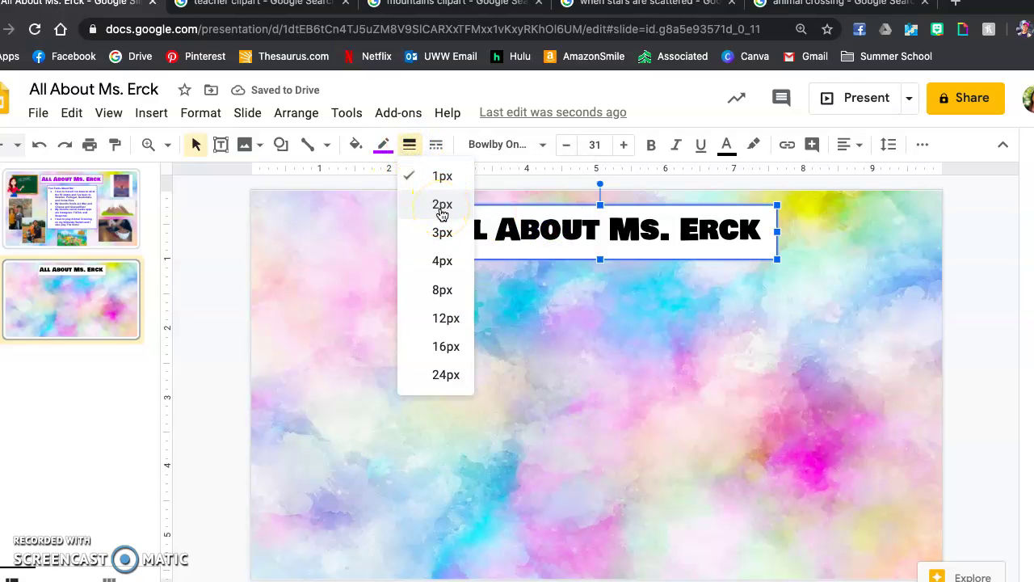
left_click(442, 205)
Color the 'All About Ms. Erck' title text purple
left_click(758, 220)
left_click_drag(766, 229, 429, 227)
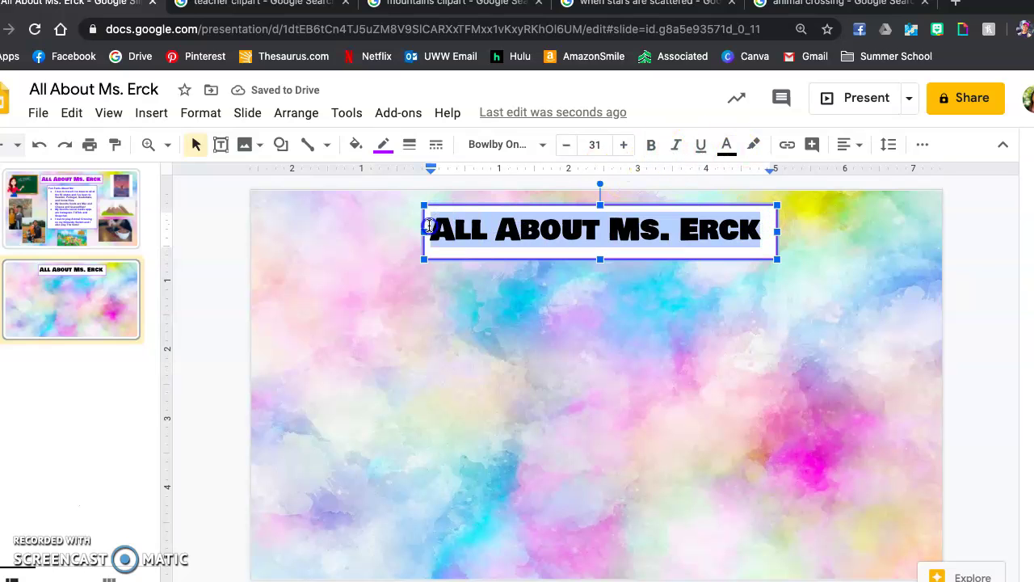
left_click(728, 146)
left_click(901, 201)
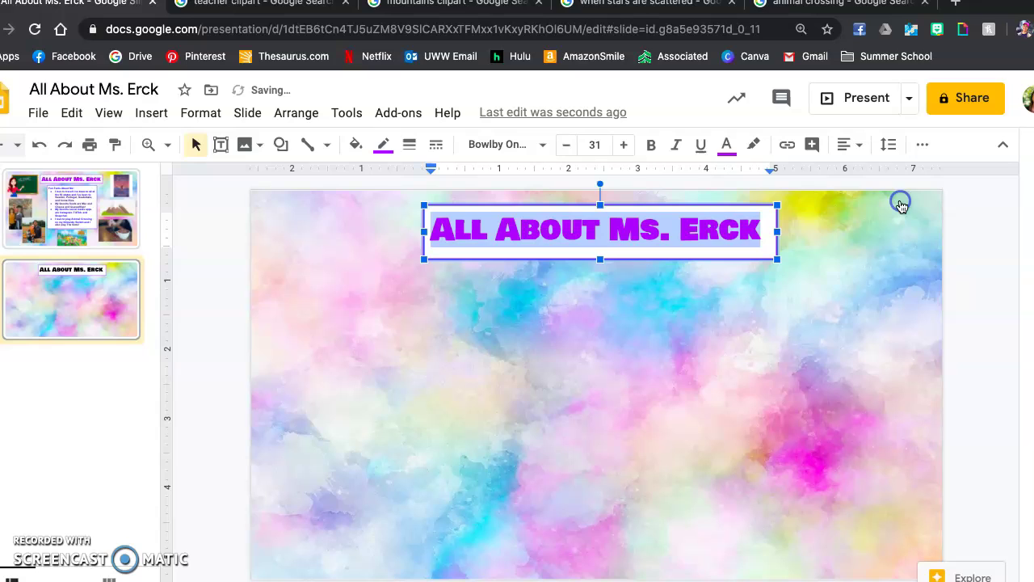
left_click(672, 353)
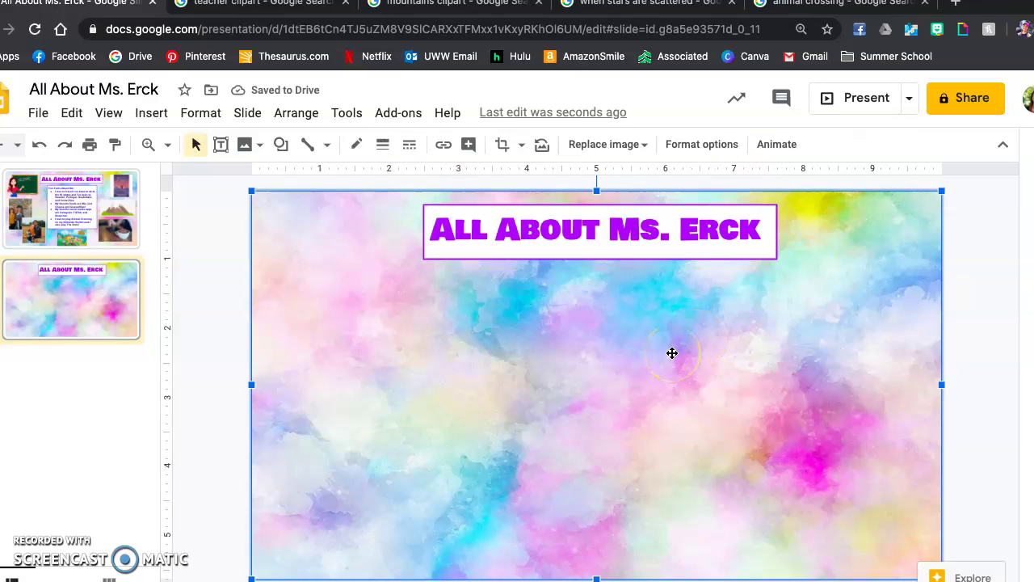
Shorten the title box slightly from the bottom
left_click(640, 253)
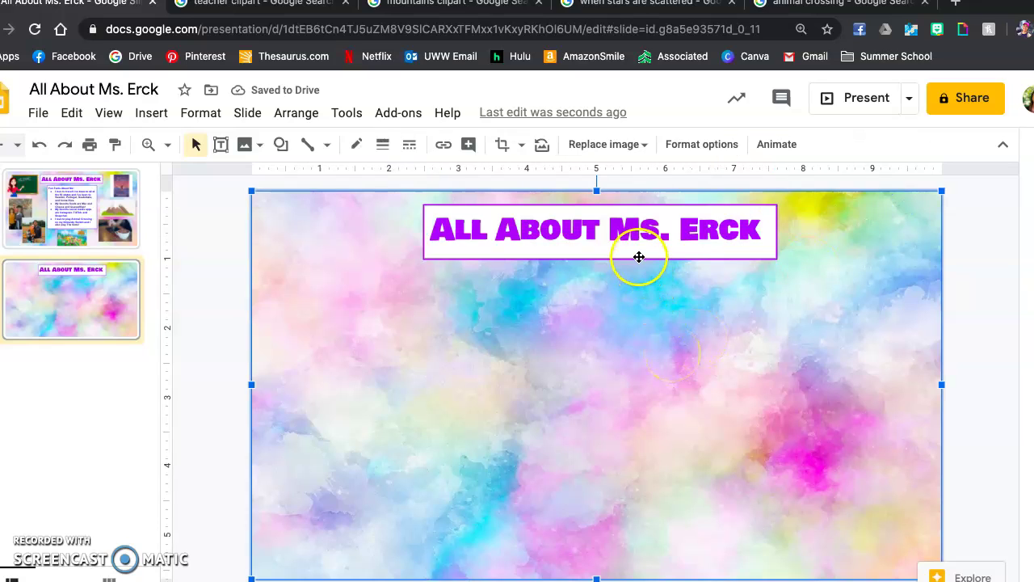
left_click_drag(600, 260, 600, 252)
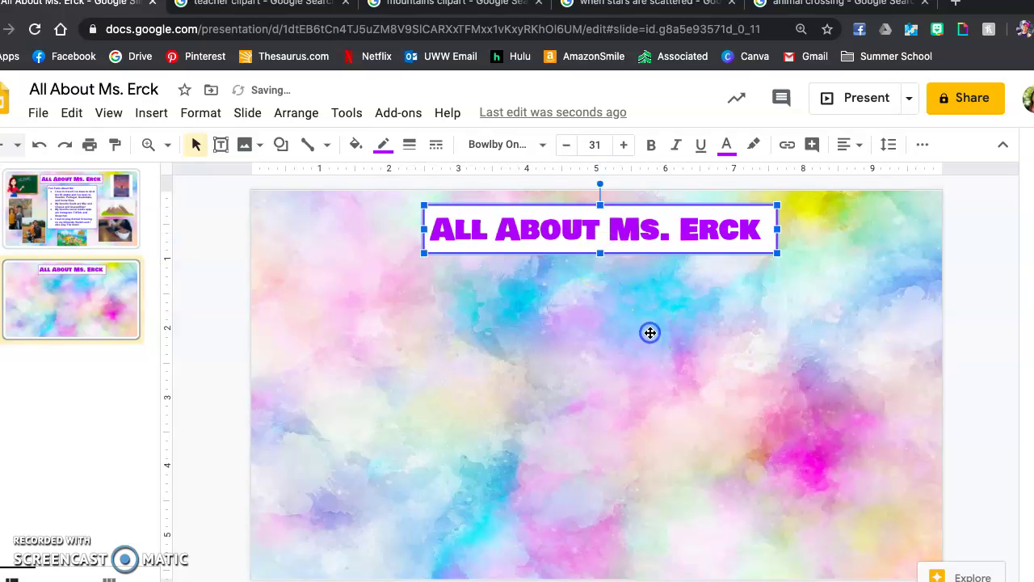
left_click(648, 332)
left_click(222, 145)
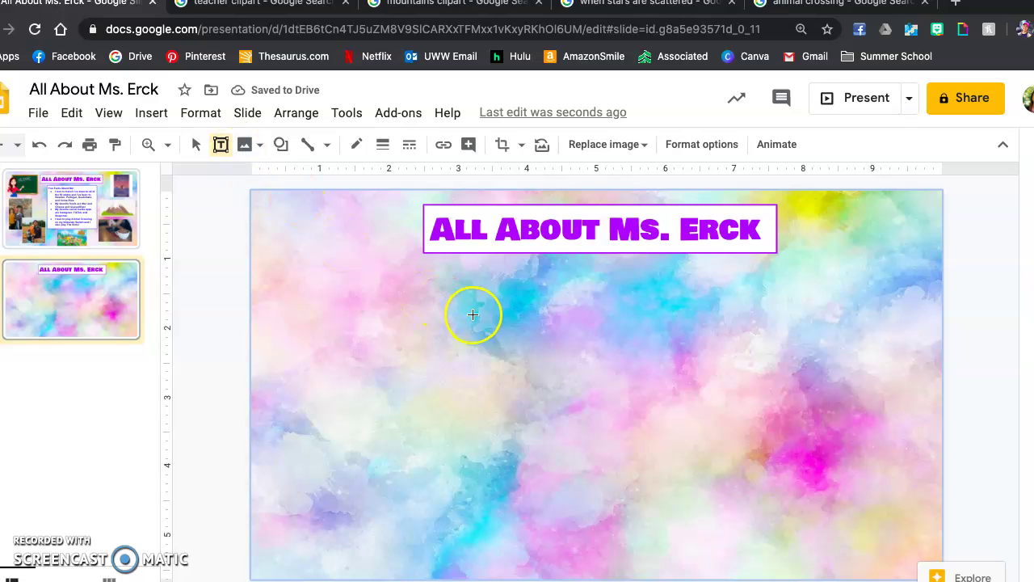
Draw a text box below the title and copy the Fun Facts text from slide 1
left_click_drag(466, 264, 749, 470)
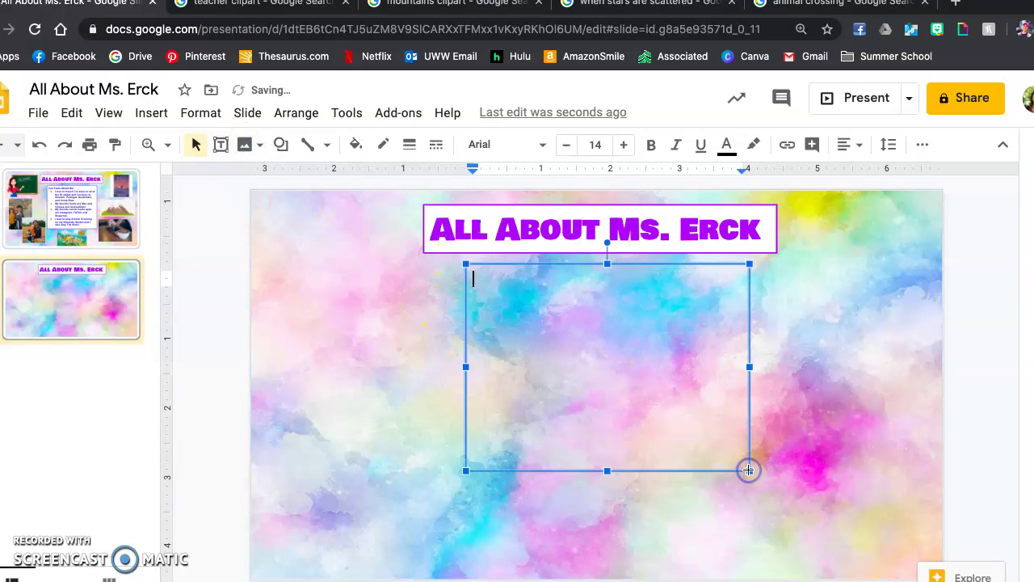
left_click(93, 218)
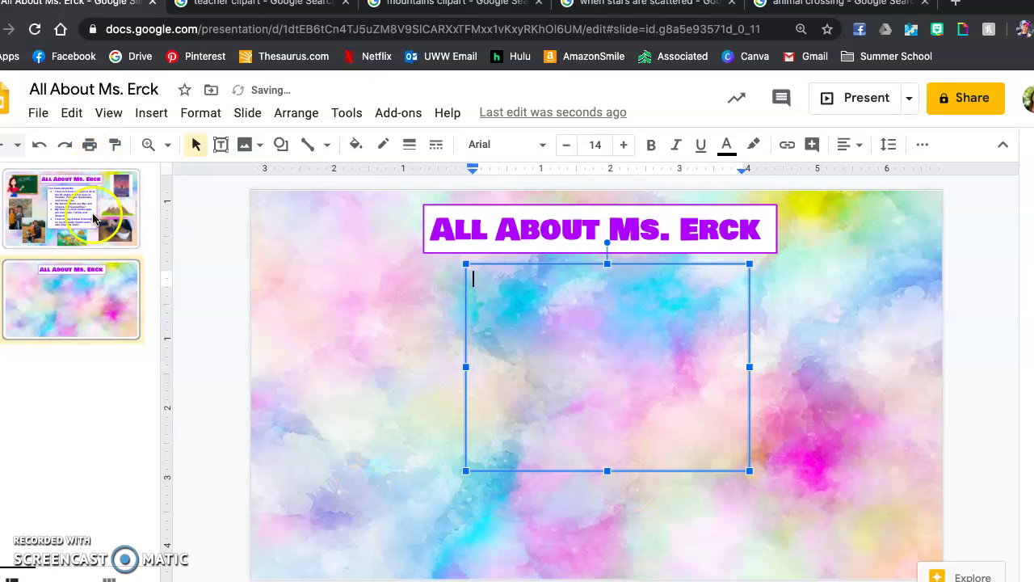
left_click(590, 437)
left_click_drag(643, 469, 477, 275)
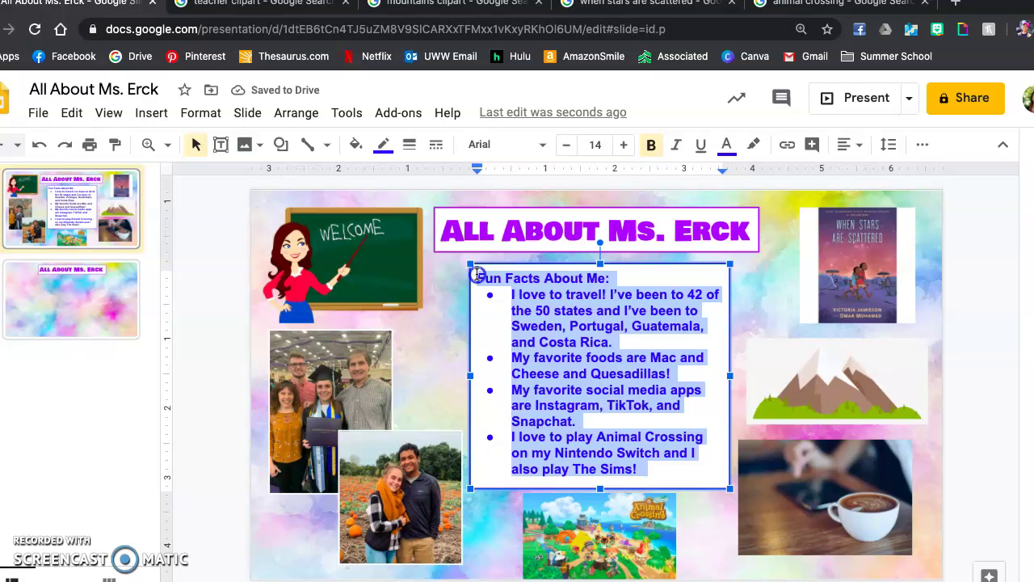
right_click(550, 321)
left_click(611, 204)
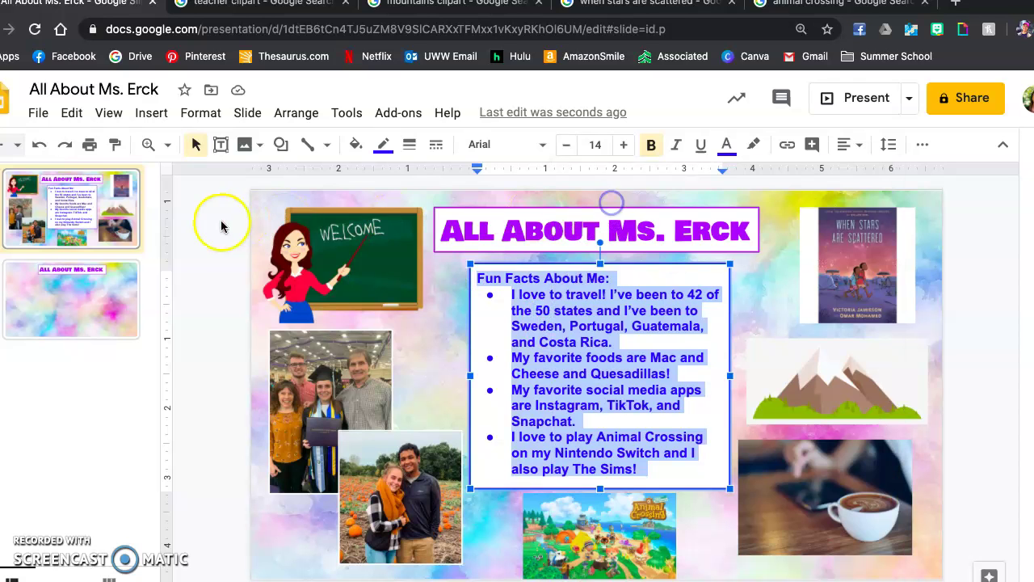
Paste the Fun Facts About Me list into the new text box on slide 2
left_click(114, 298)
key("ctrl+v")
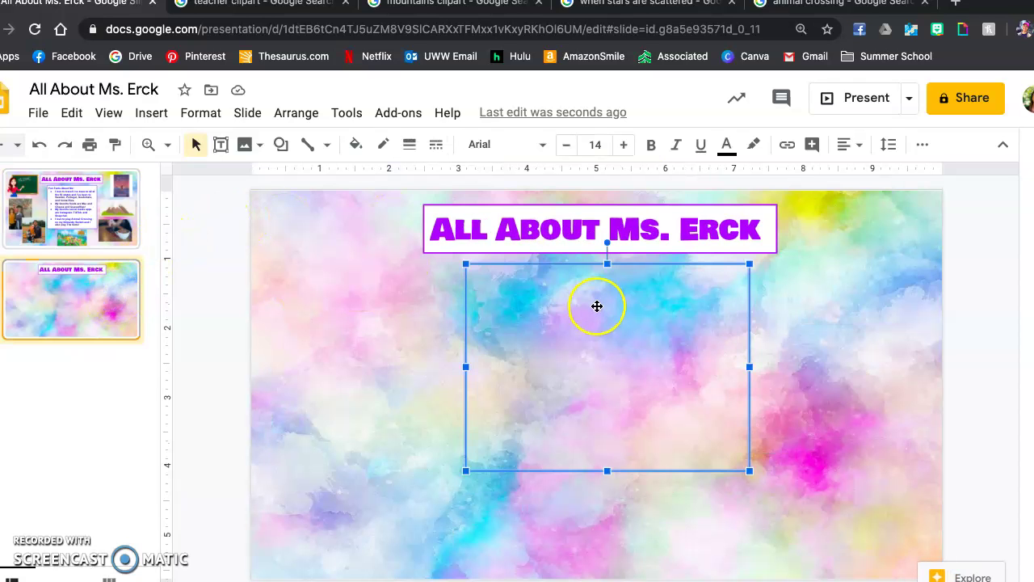
left_click(480, 286)
right_click(480, 285)
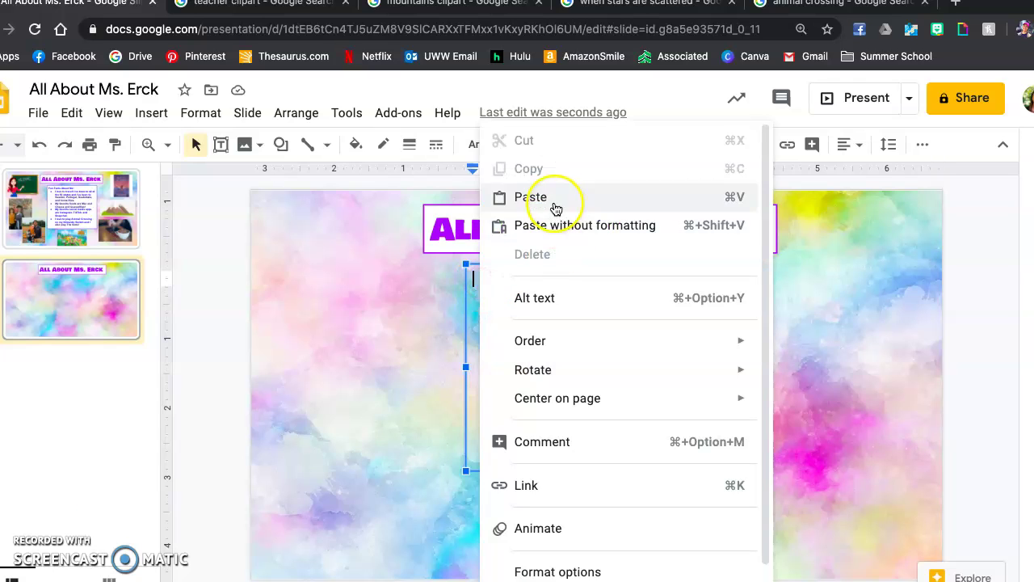
left_click(526, 199)
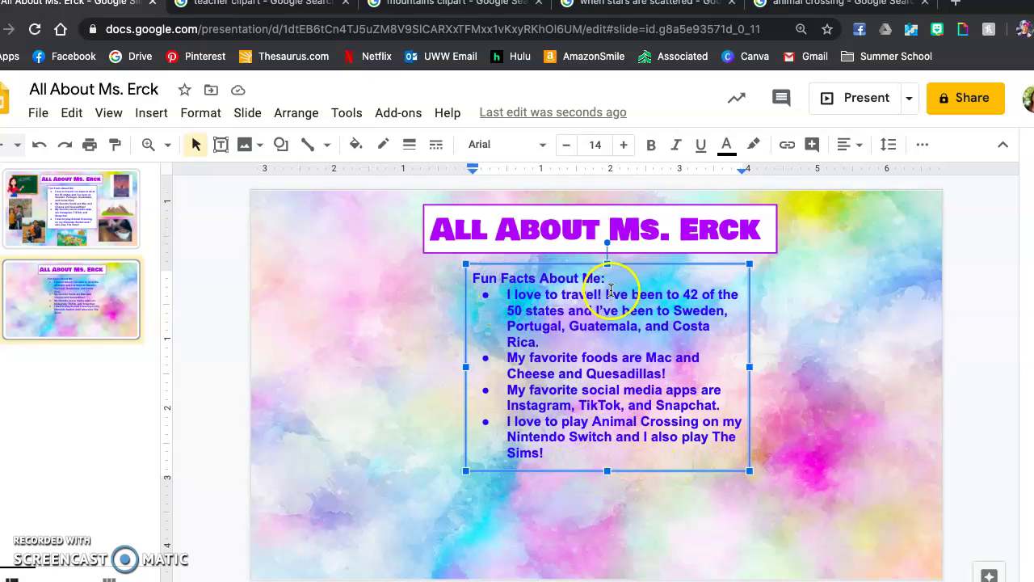
Fill the Fun Facts About Me box with white and outline it with a 2px blue border
left_click(356, 146)
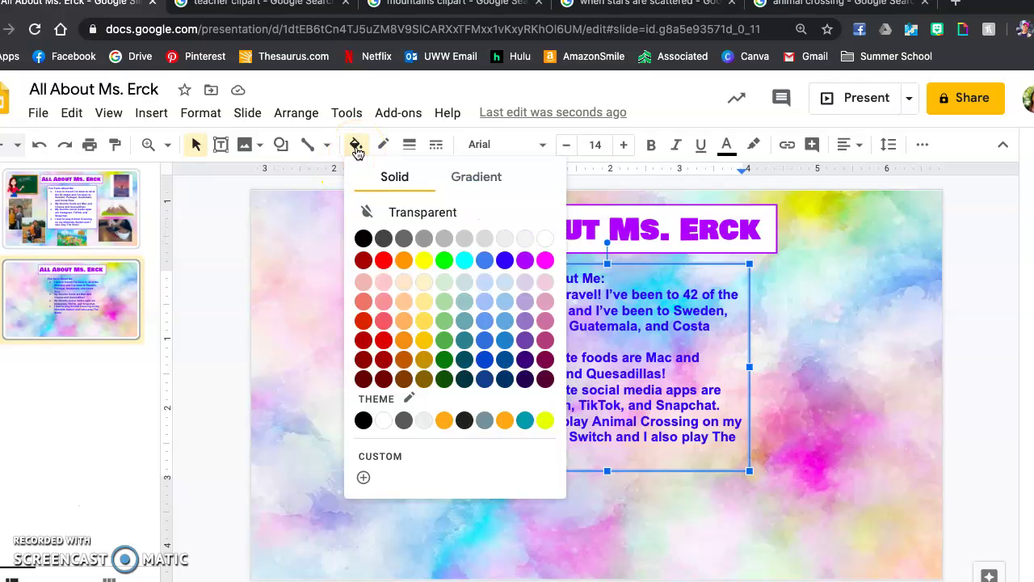
left_click(546, 240)
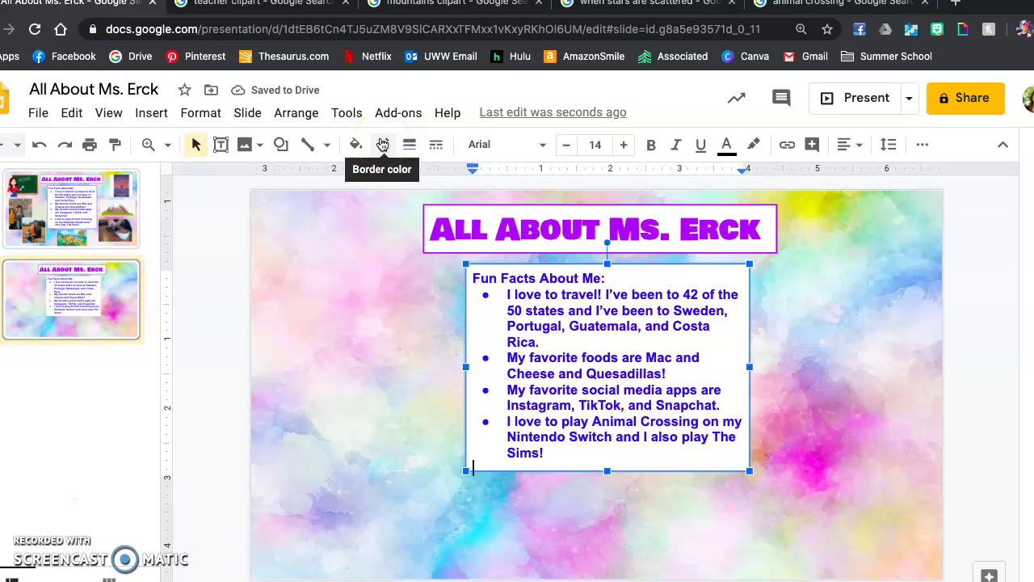
left_click(381, 144)
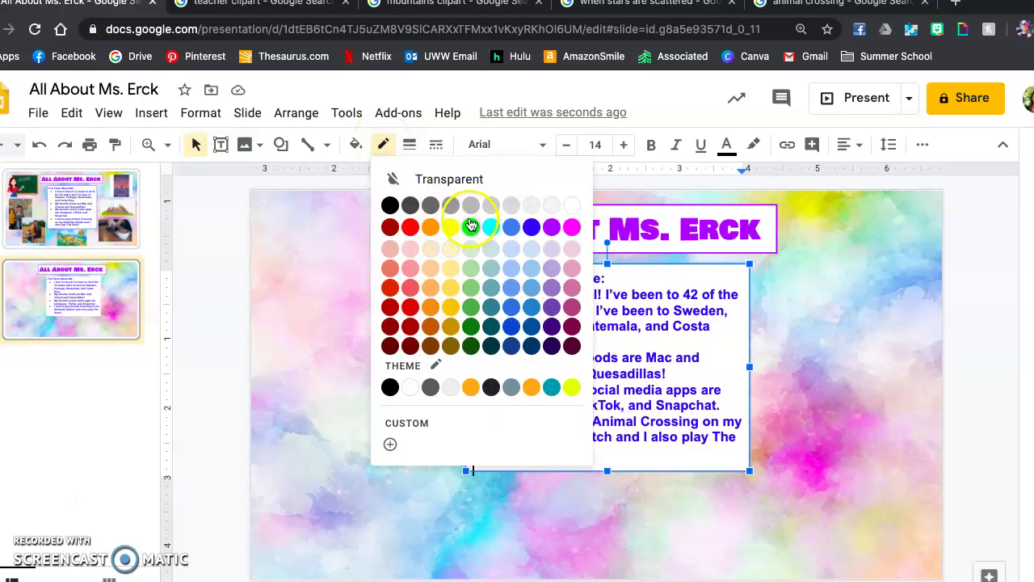
left_click(531, 226)
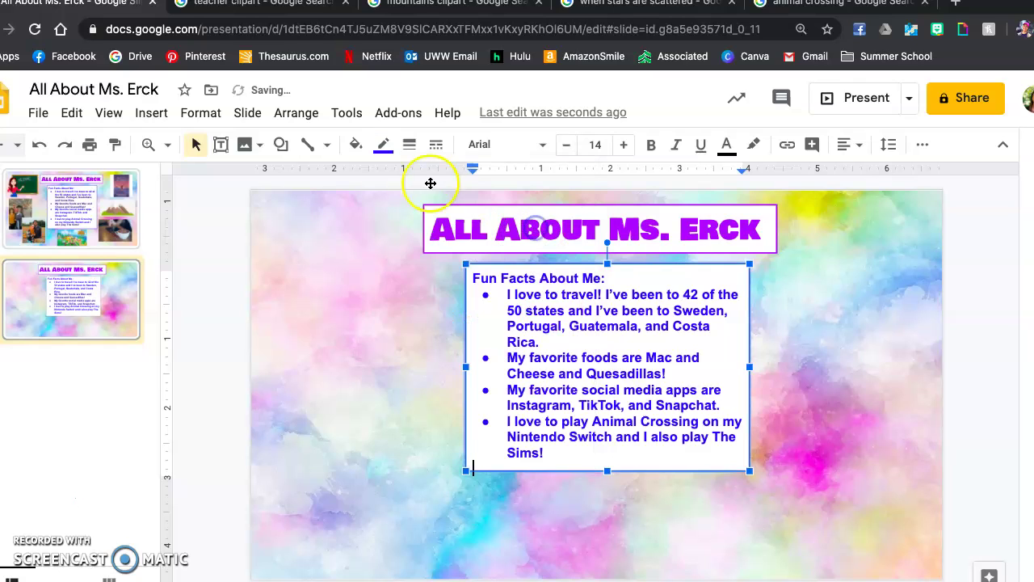
left_click(410, 146)
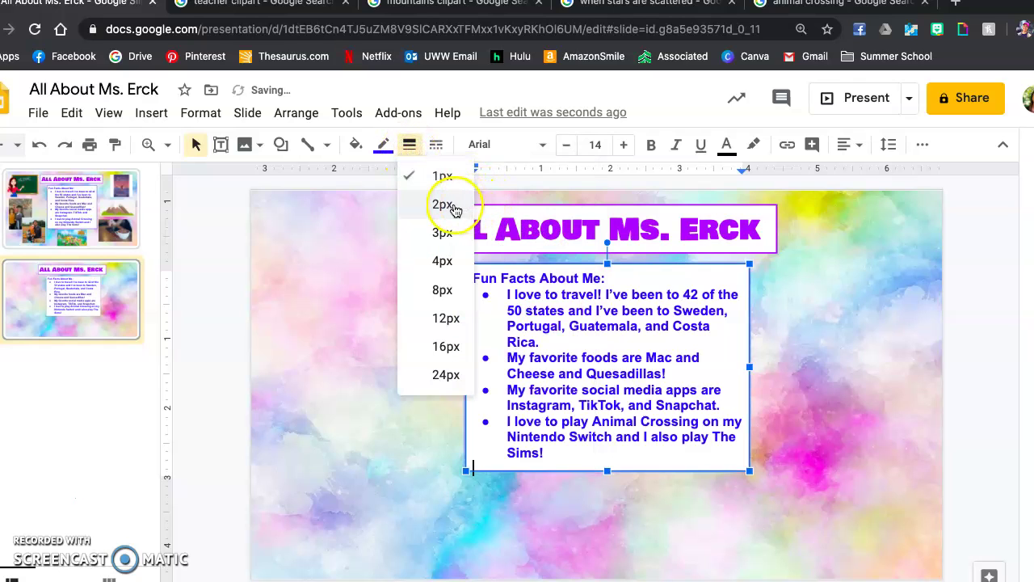
left_click(453, 206)
left_click(602, 444)
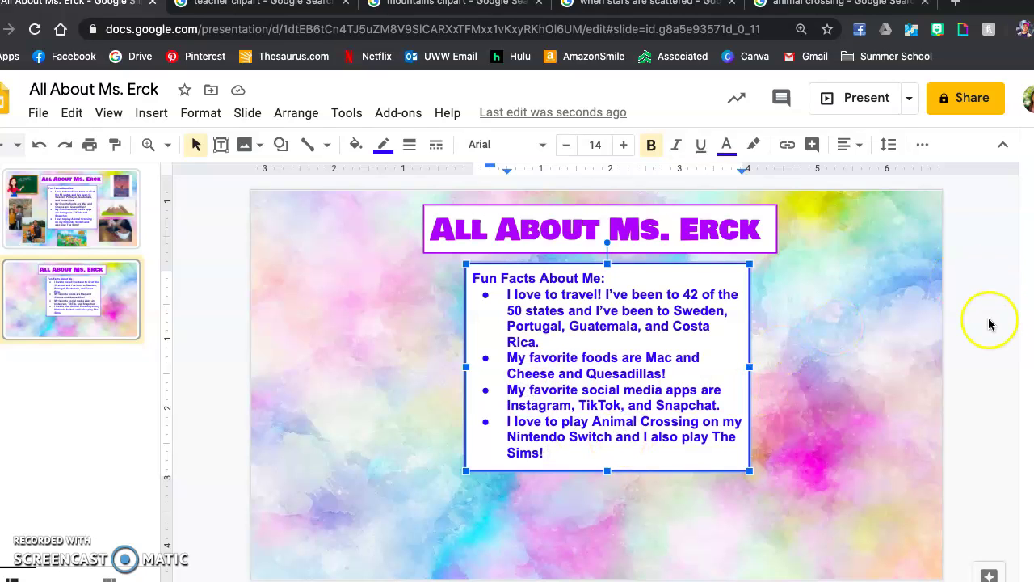
Insert the coffee-cup-beside-a-phone photo from a 'coffee' web image search
left_click(157, 126)
mouse_move(167, 143)
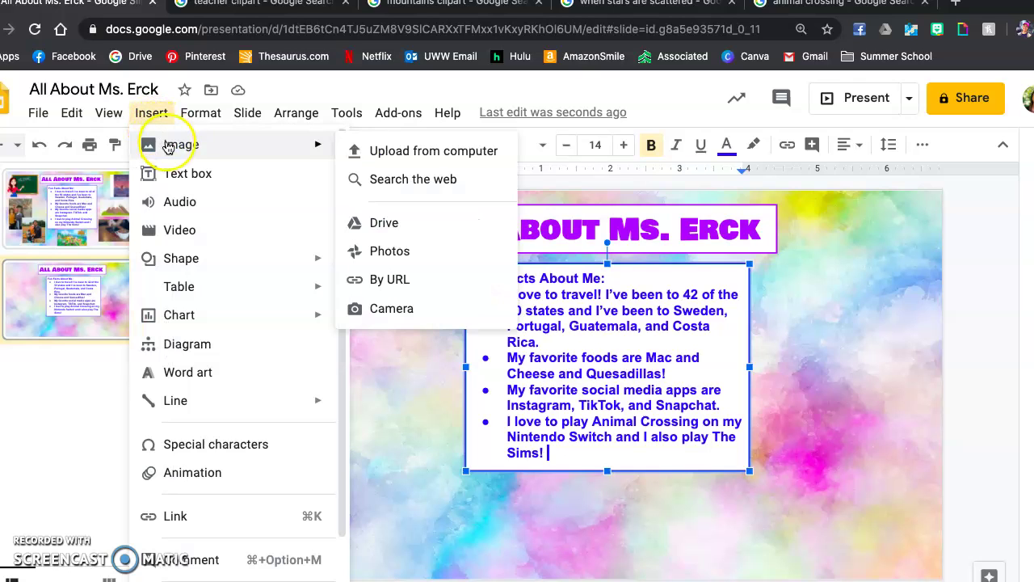
left_click(419, 179)
left_click(918, 174)
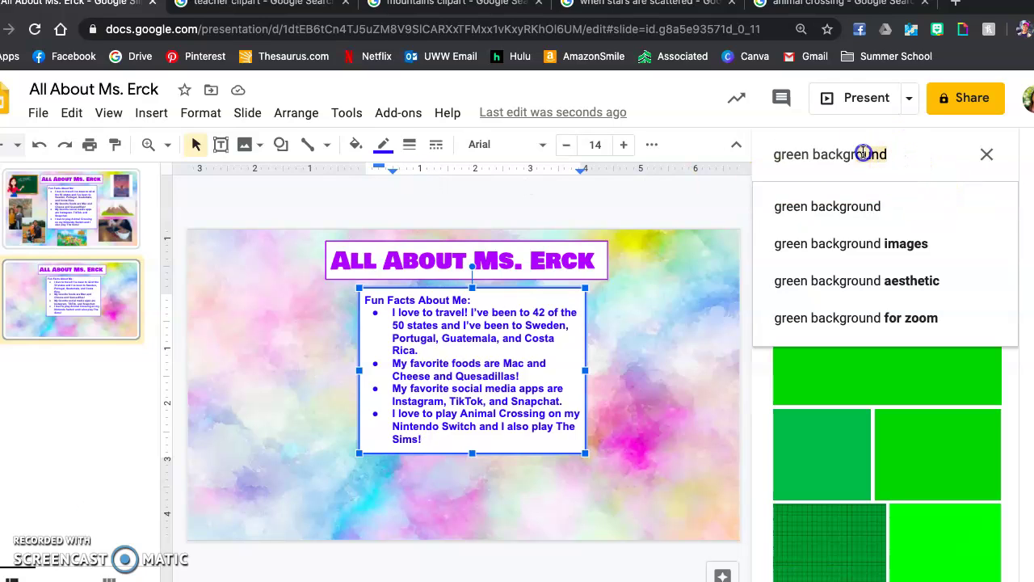
left_click_drag(864, 154, 724, 143)
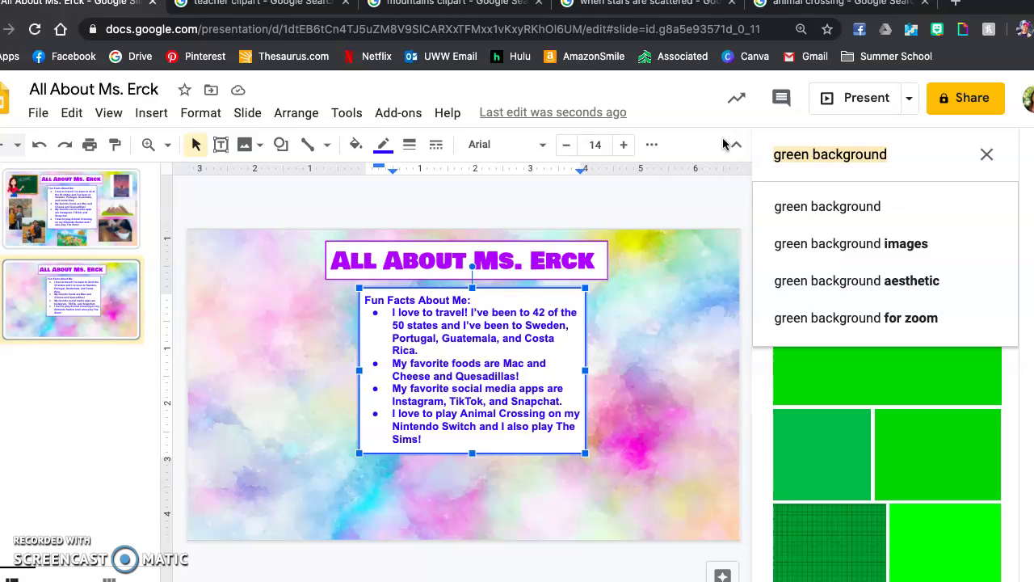
type("coffee")
key("Return")
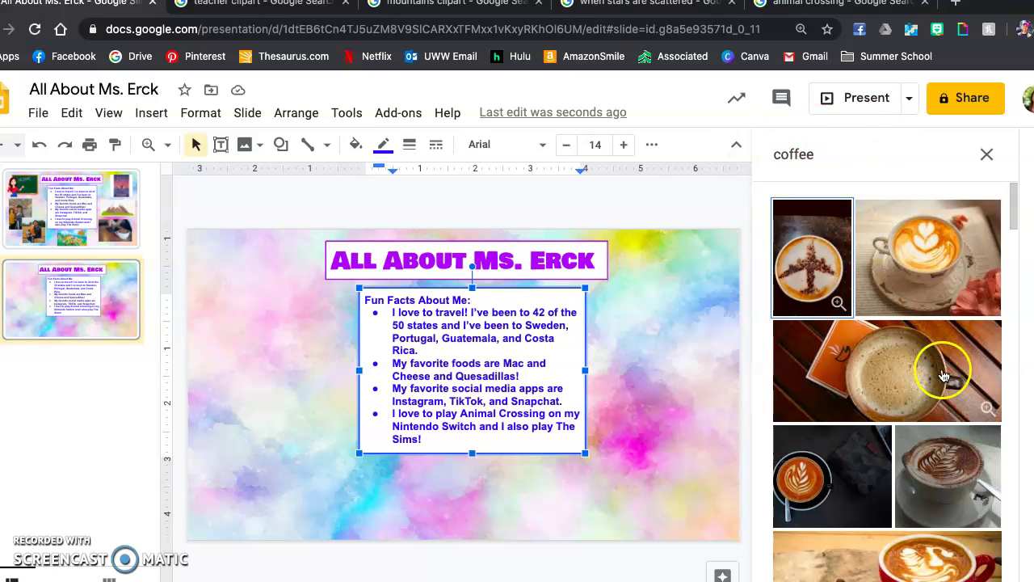
scroll(916, 476, "down", 3)
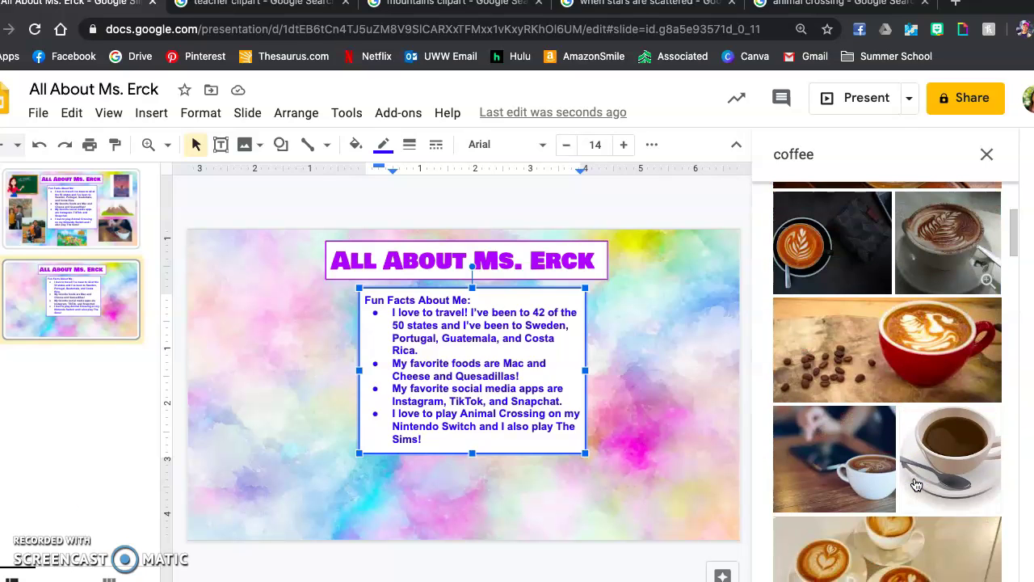
left_click(849, 464)
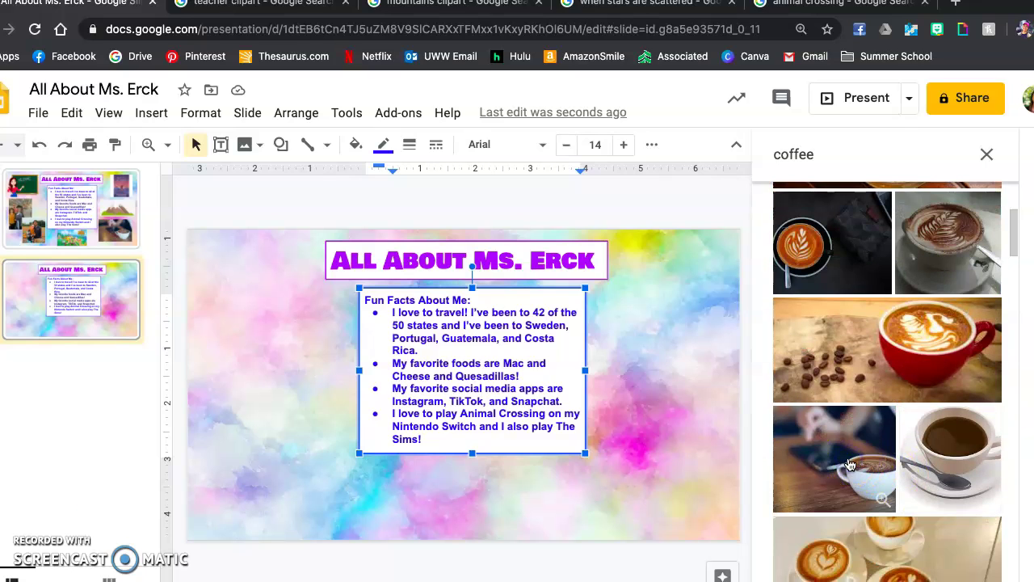
left_click(988, 575)
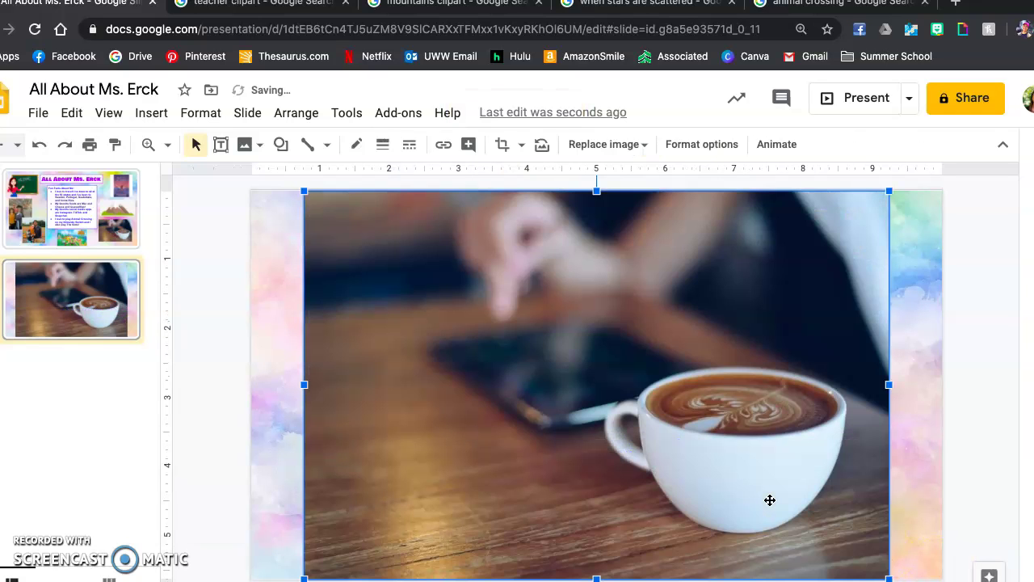
Shrink the coffee photo and position it in the slide's bottom-right corner
left_click_drag(891, 577, 423, 316)
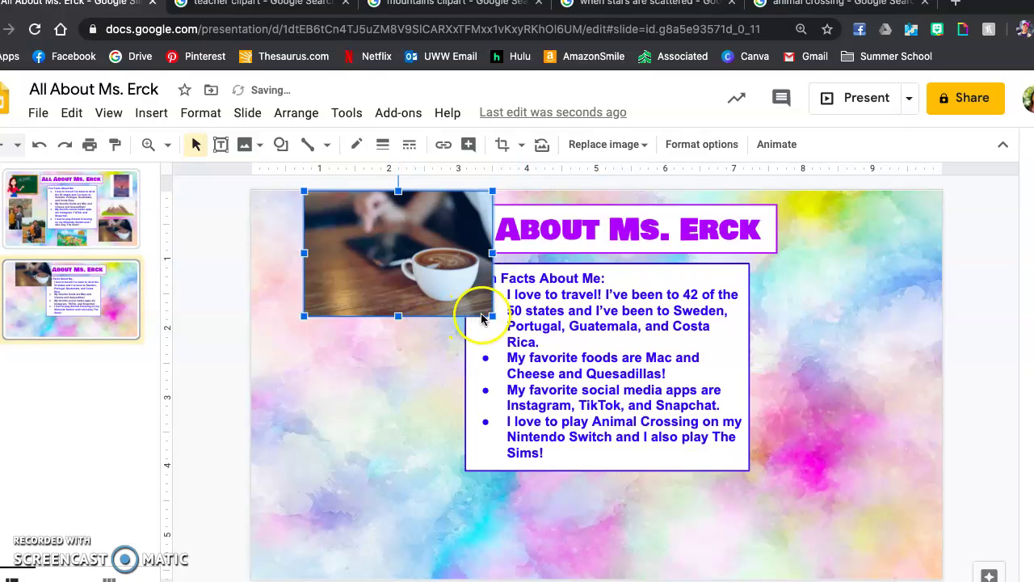
left_click_drag(483, 306, 436, 275)
left_click_drag(837, 478, 846, 504)
left_click_drag(916, 559, 929, 565)
left_click_drag(876, 530, 871, 527)
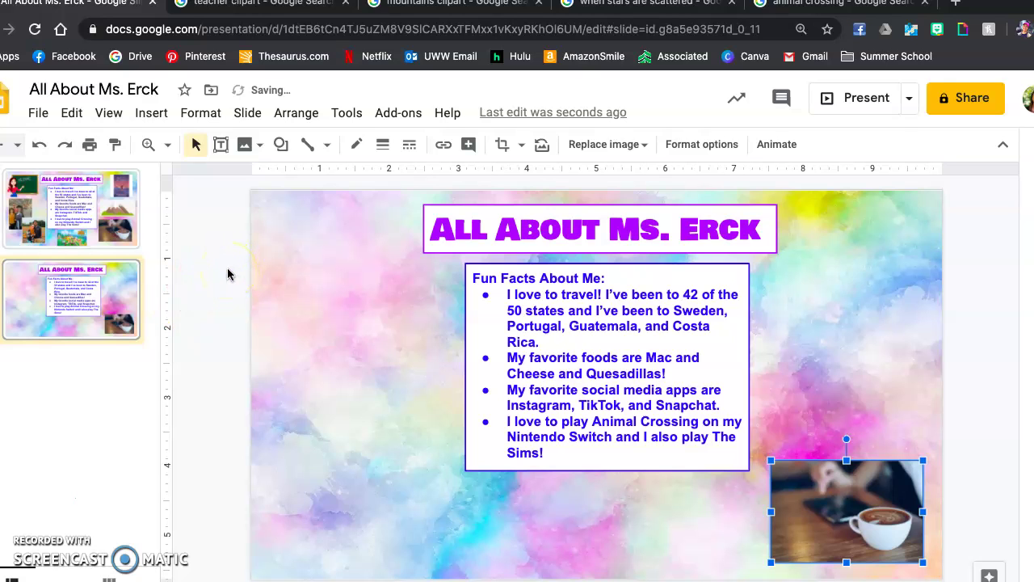
left_click(266, 8)
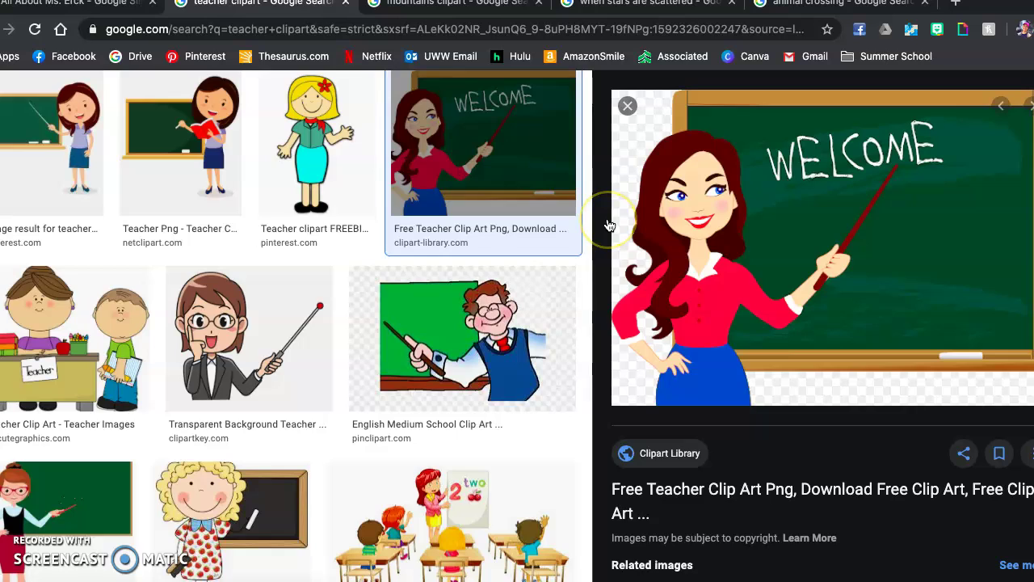
Copy the teacher-at-a-WELCOME-chalkboard clipart image and return to the Slides tab
scroll(610, 225, "up", 3)
scroll(607, 224, "down", 3)
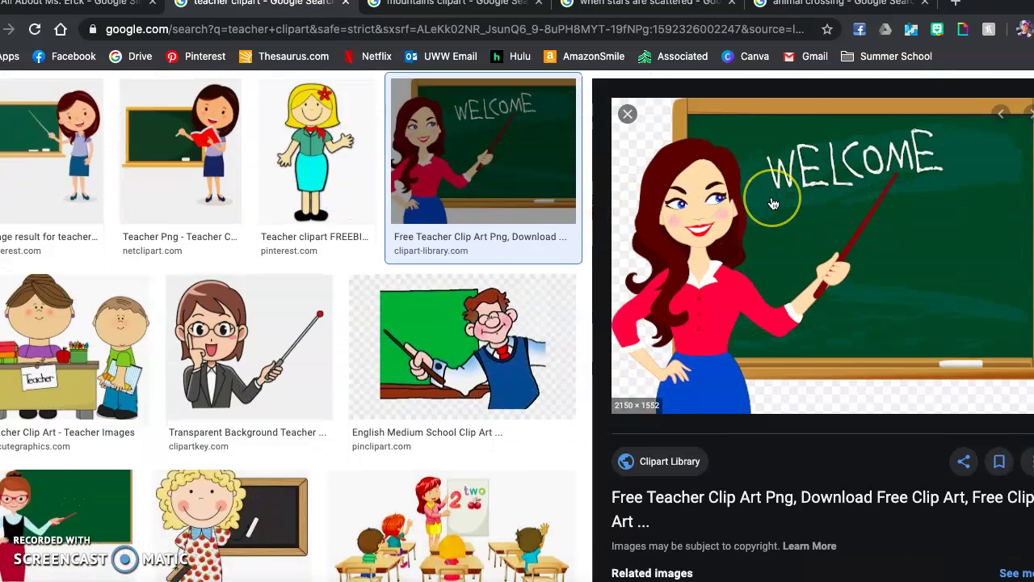
right_click(773, 204)
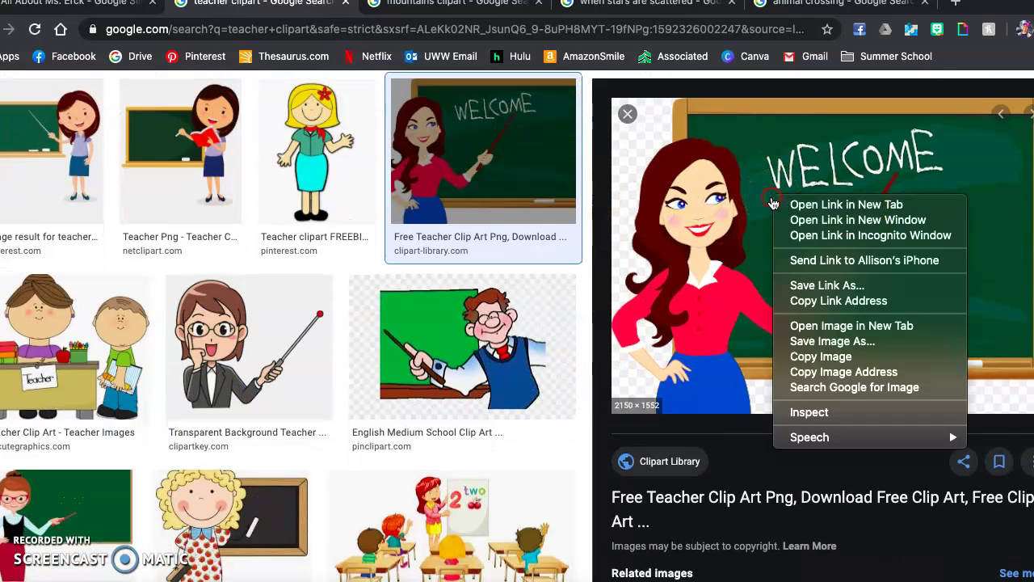
left_click(800, 354)
left_click(40, 5)
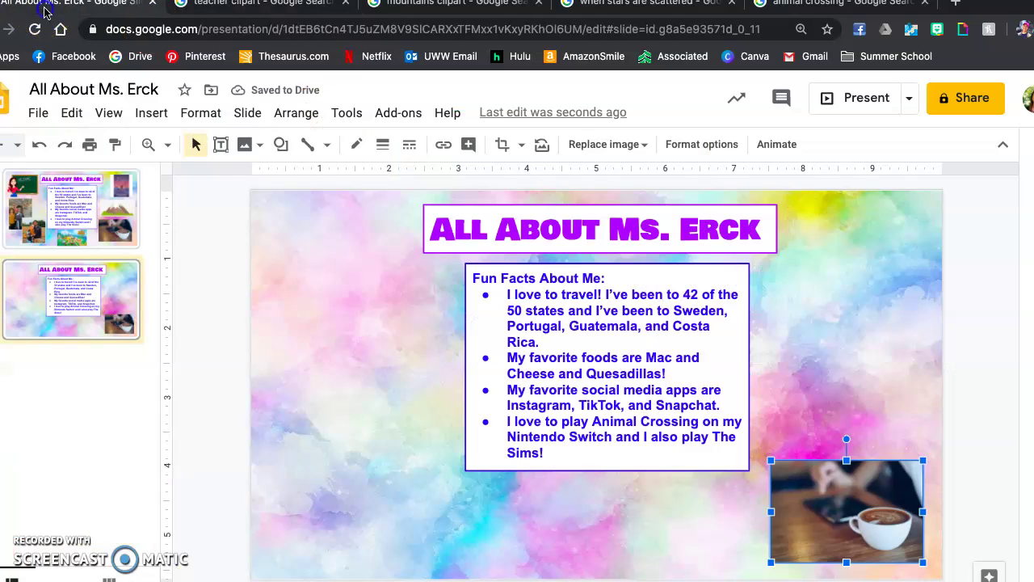
Paste the teacher clipart, shrink it and place it in the slide's top-left corner
right_click(324, 328)
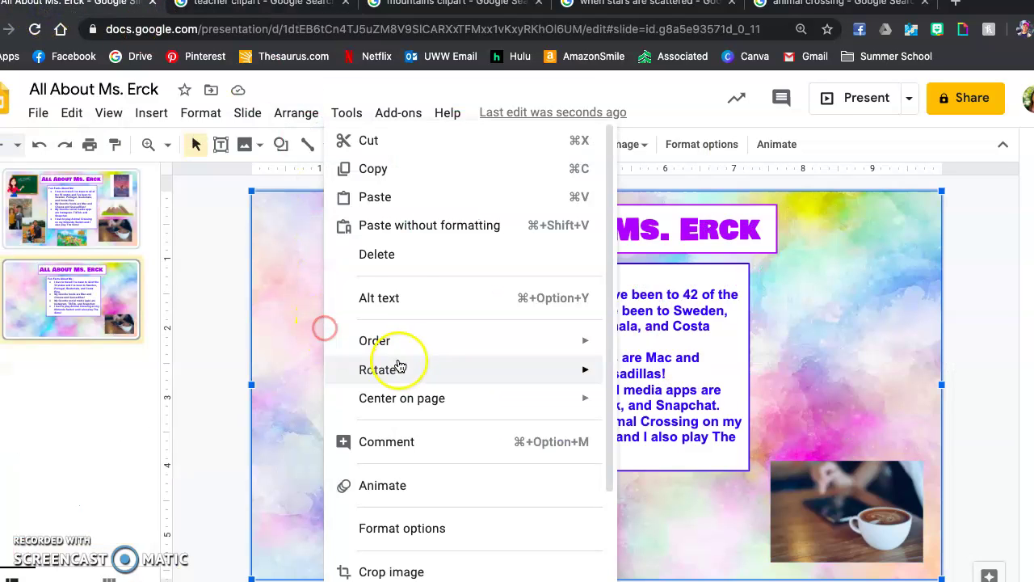
left_click(437, 198)
left_click_drag(781, 517, 533, 370)
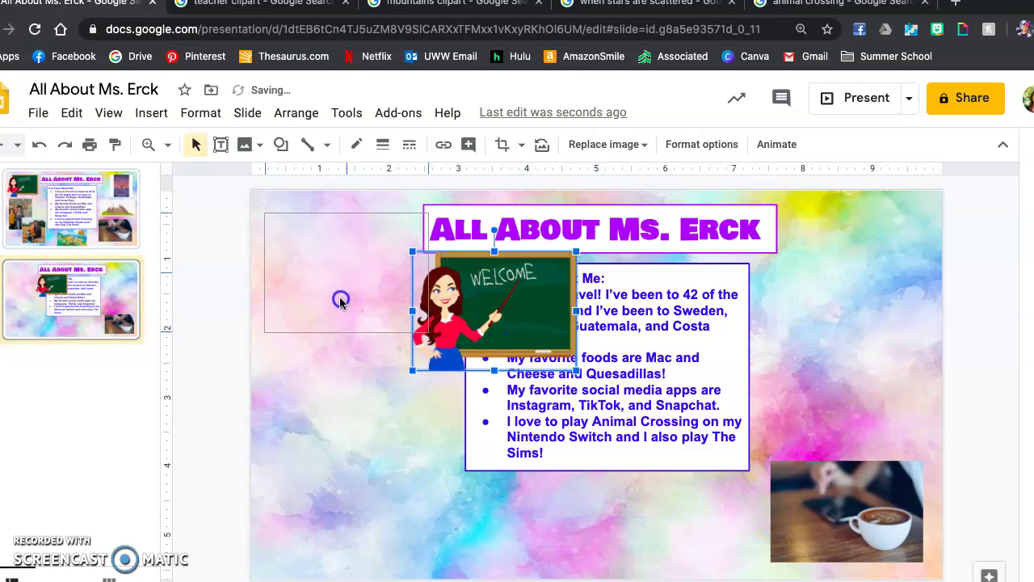
left_click_drag(345, 295, 342, 295)
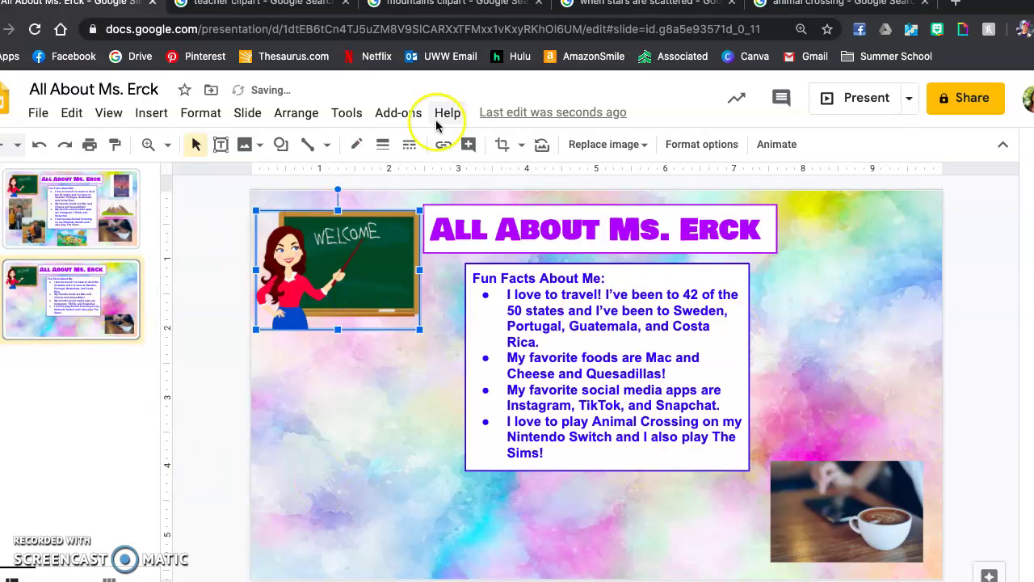
Copy the snowy mountain clipart from its image results and return to the slides
left_click(423, 6)
right_click(788, 208)
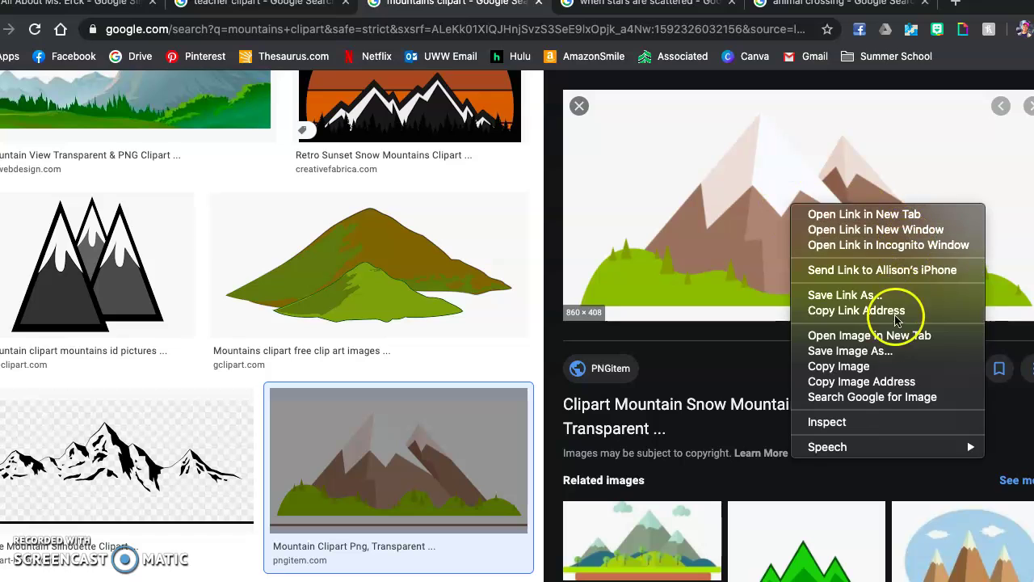
left_click(839, 366)
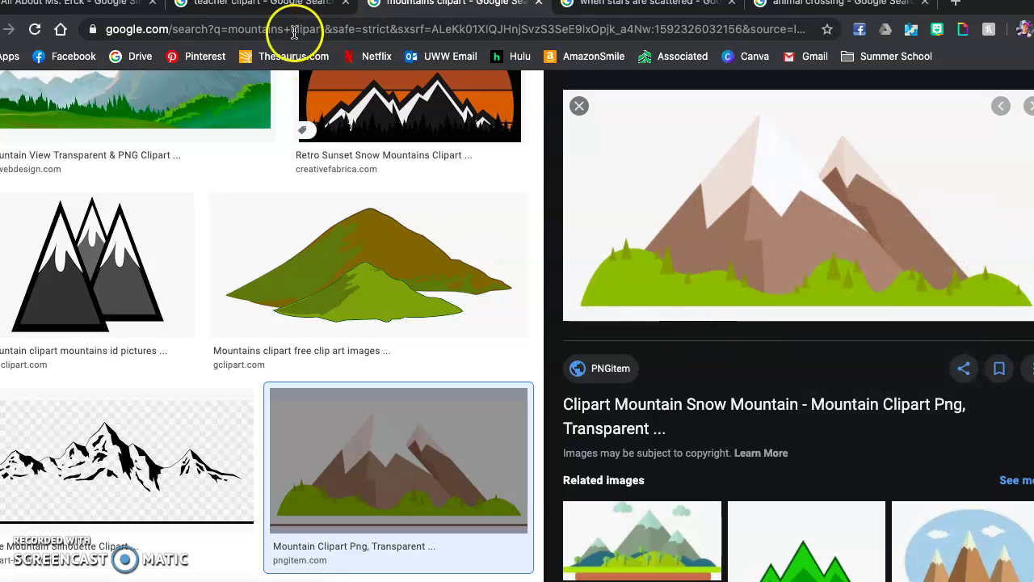
left_click(64, 5)
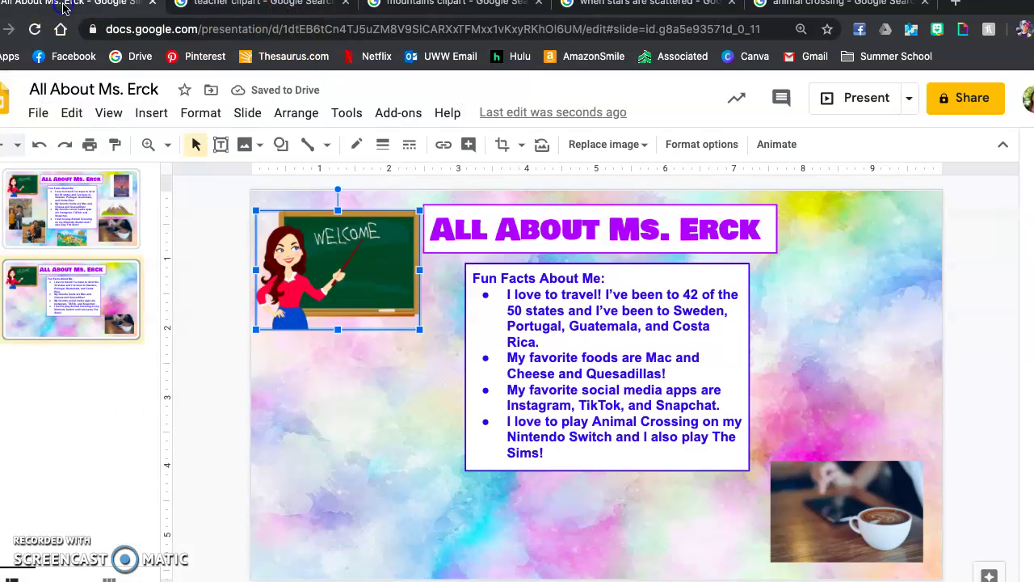
Paste the mountain clipart, shrink it and move it to the right side above the coffee photo
right_click(803, 312)
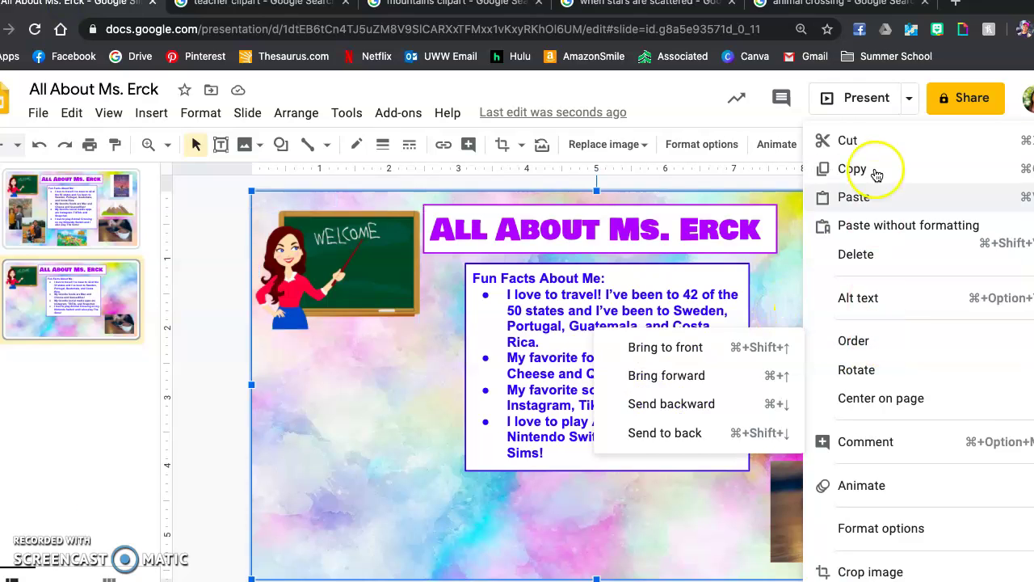
left_click(872, 199)
left_click_drag(298, 543, 765, 335)
left_click_drag(812, 301, 836, 411)
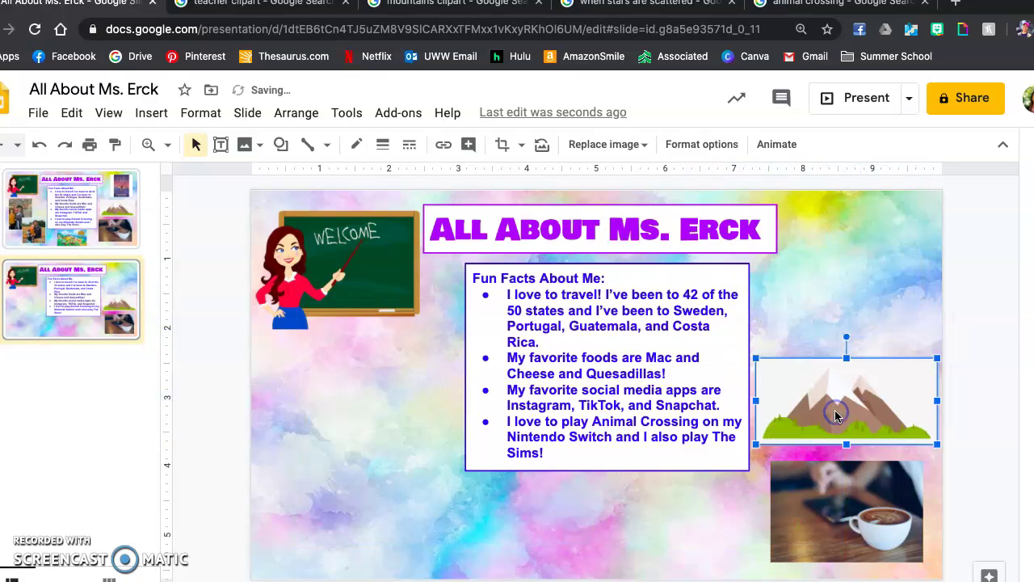
Copy the When Stars Are Scattered book cover image and return to the slides
left_click(588, 8)
right_click(875, 256)
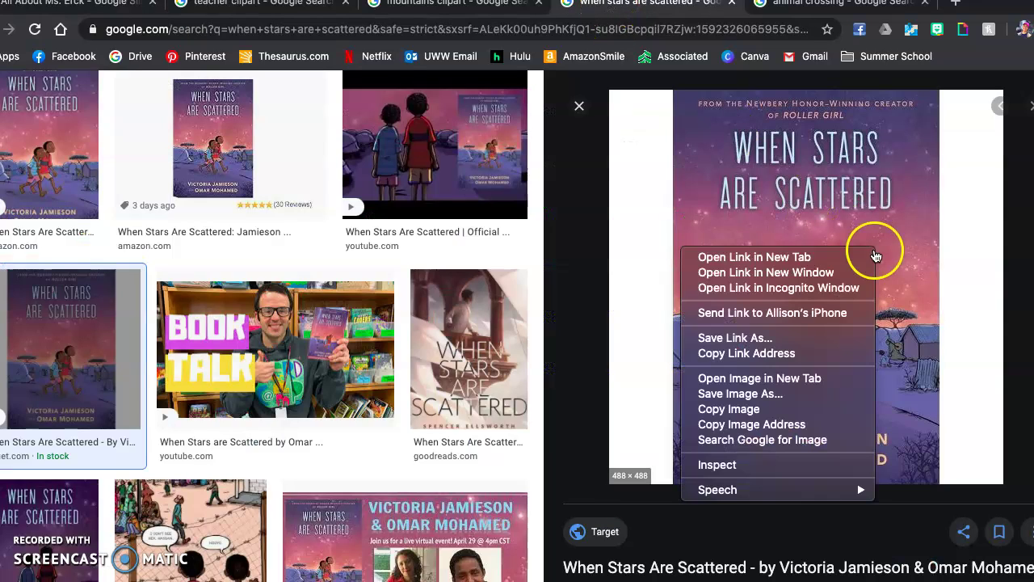
left_click(760, 409)
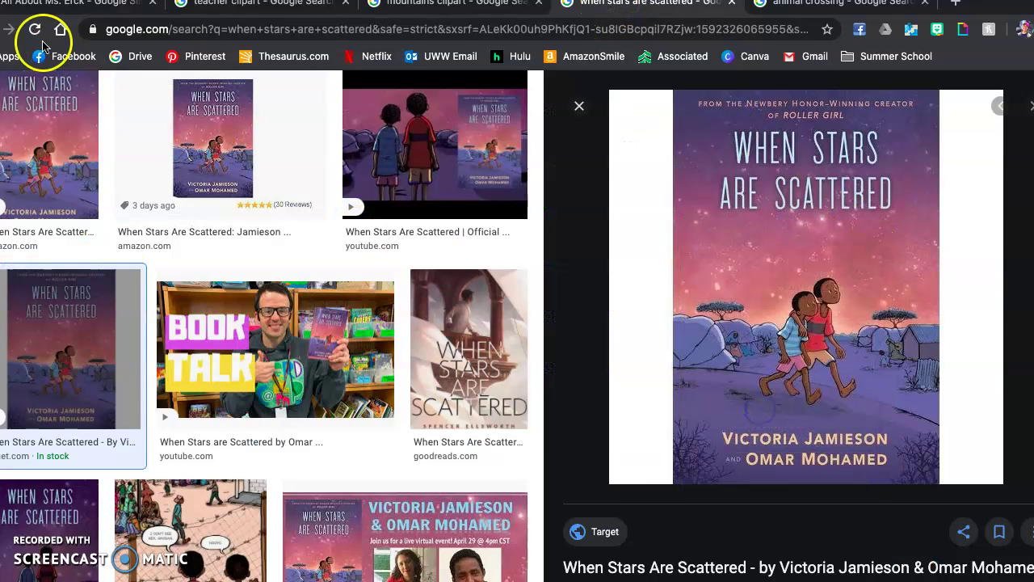
left_click(81, 3)
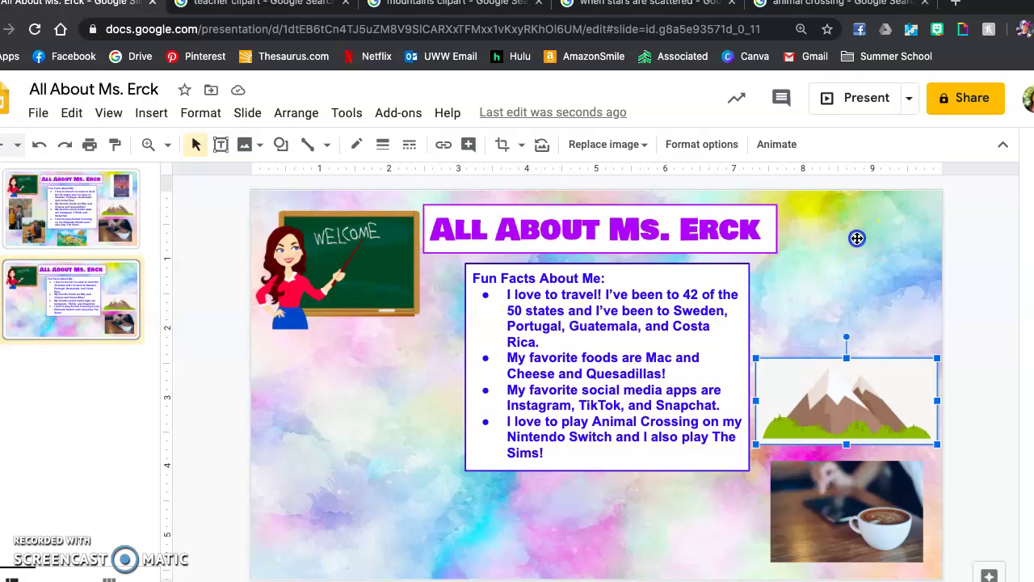
Paste the book cover, shrink it into the top-right corner above the mountains, then view slide 1
left_click(858, 238)
right_click(856, 238)
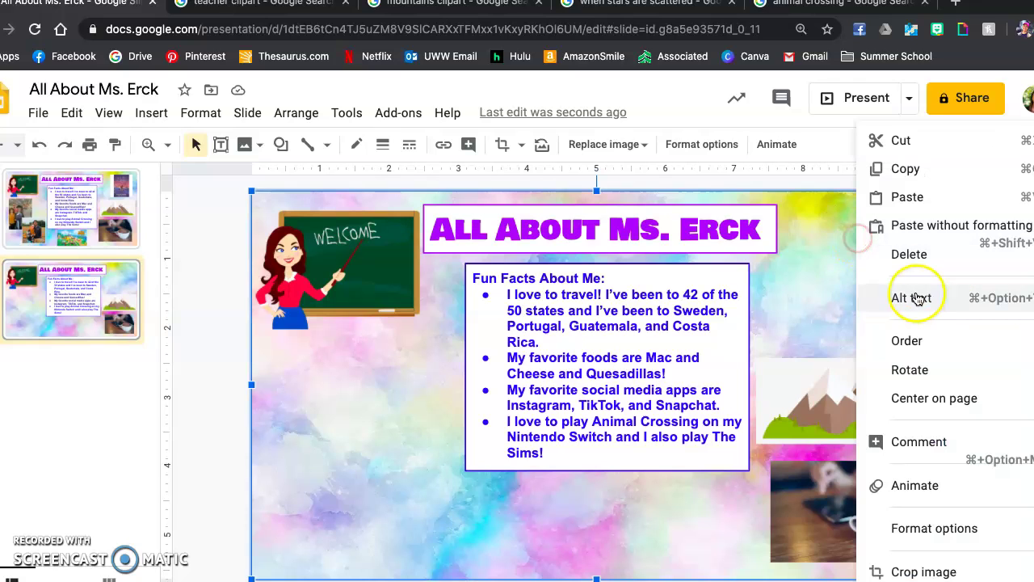
left_click(921, 198)
left_click_drag(795, 579, 533, 352)
left_click_drag(503, 298, 851, 287)
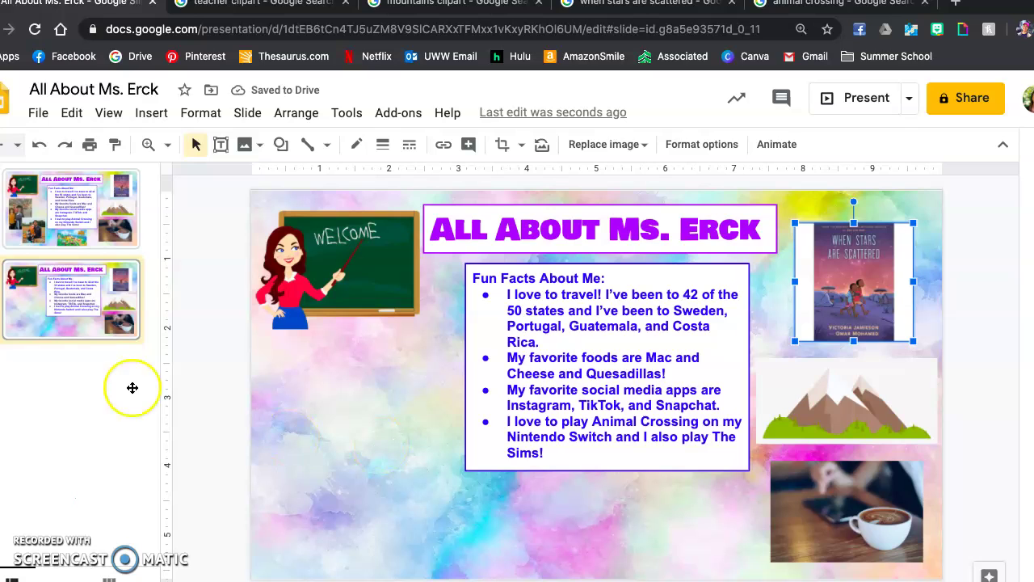
left_click(58, 238)
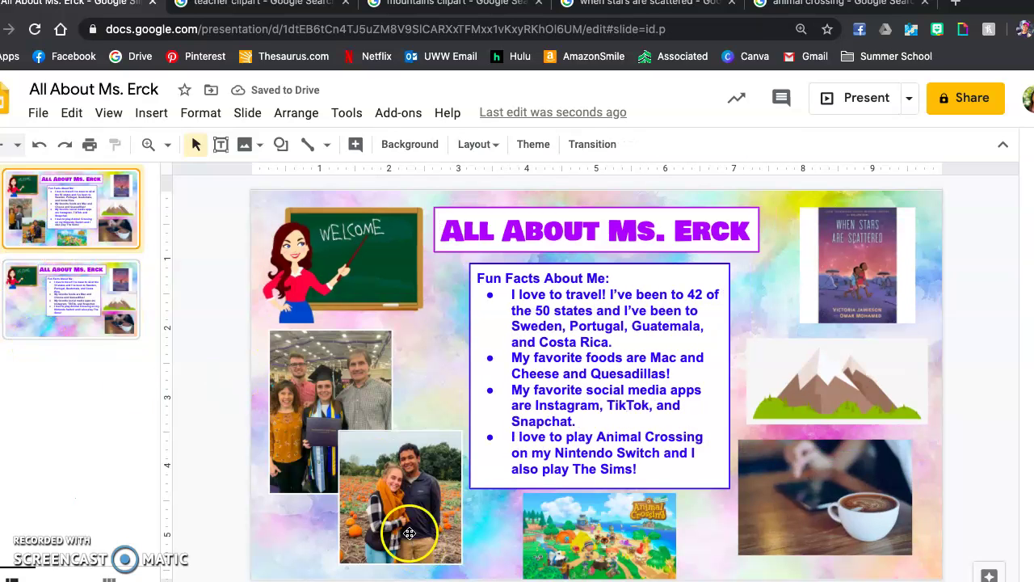
Copy the Animal Crossing picture from the image search results
left_click(100, 325)
left_click(860, 7)
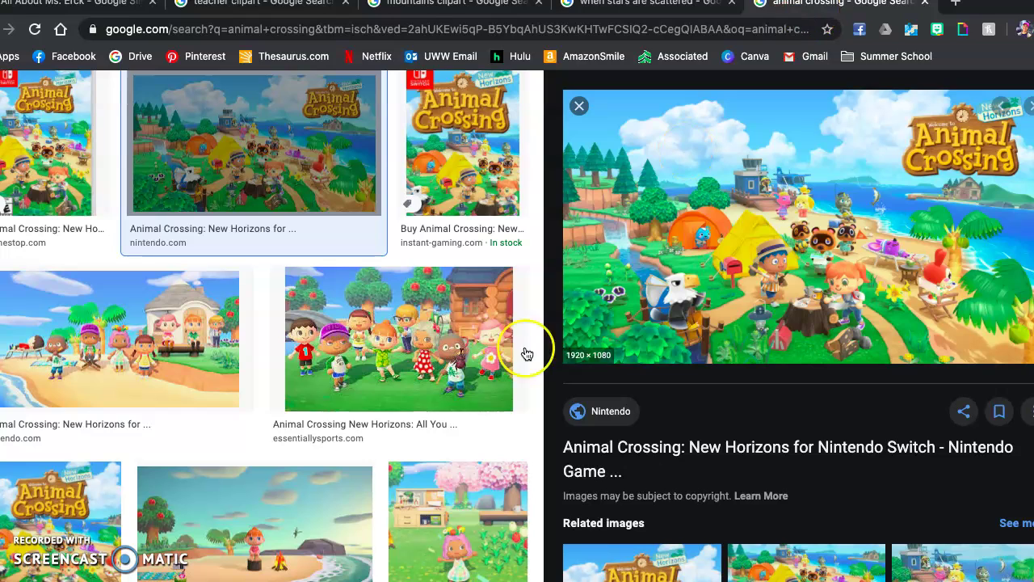
right_click(702, 244)
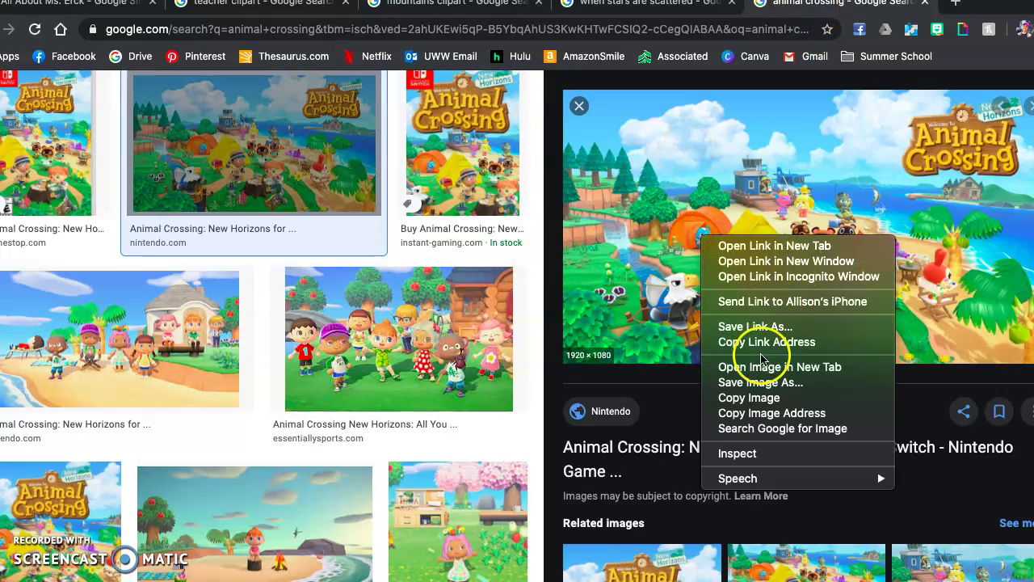
left_click(758, 398)
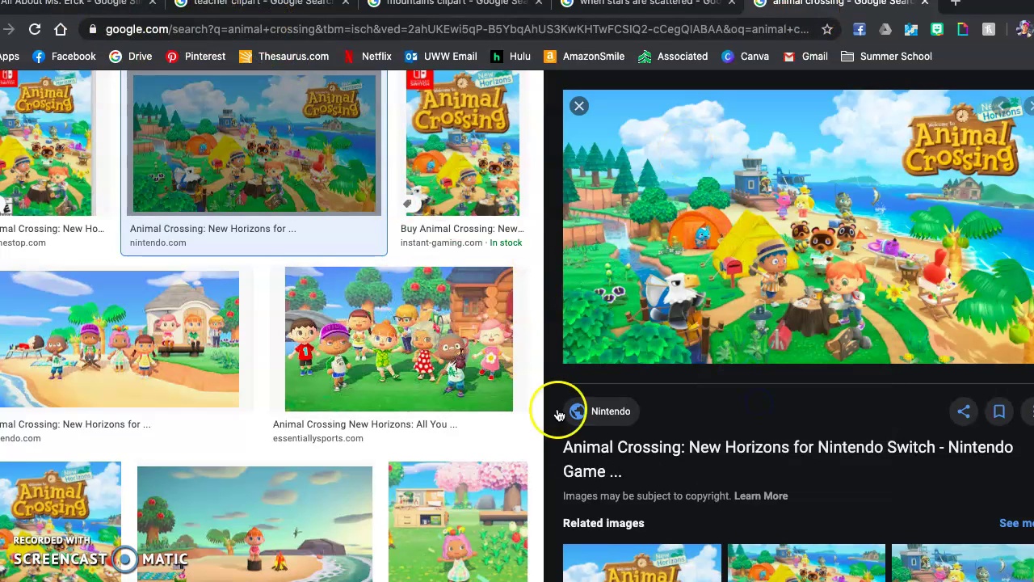
Paste the Animal Crossing image onto slide 2, shrink it and place it below the Fun Facts box
left_click(37, 9)
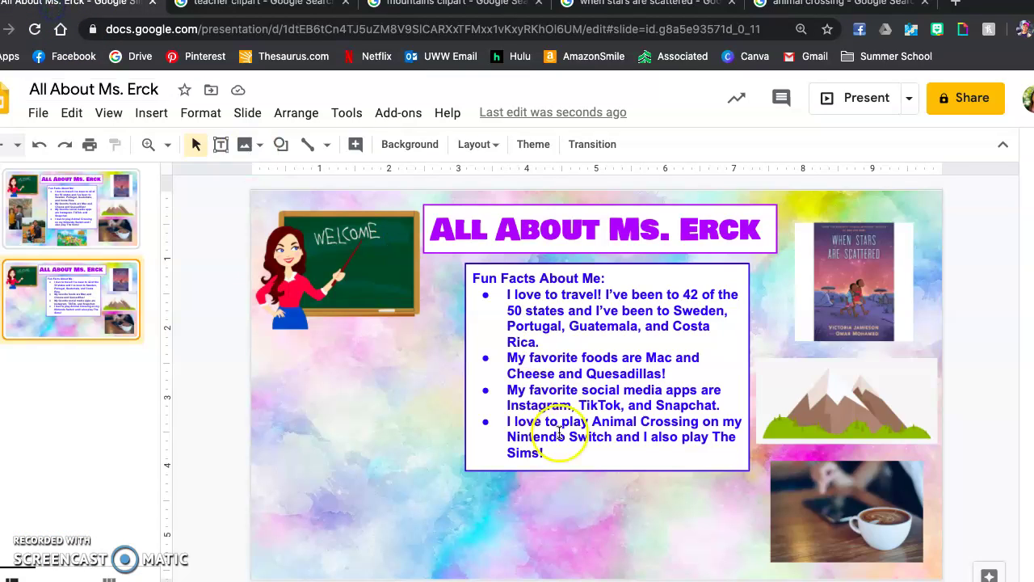
right_click(548, 512)
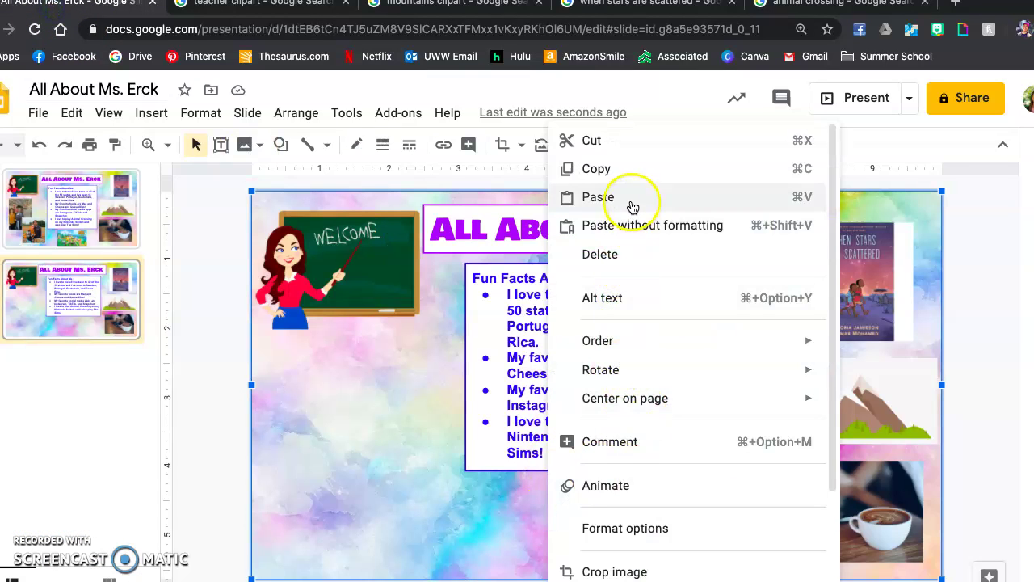
key("super+v")
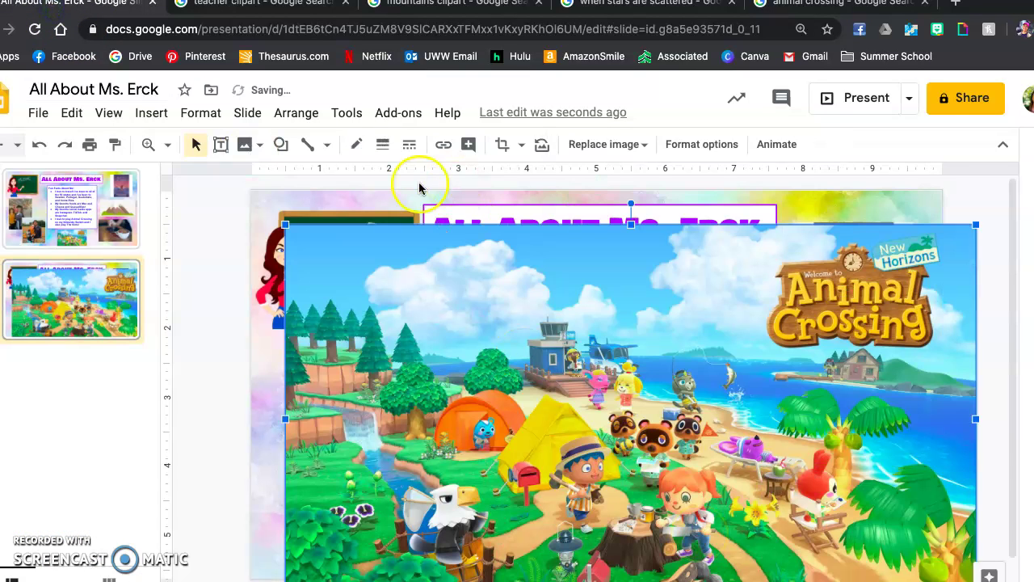
left_click_drag(415, 298, 836, 533)
left_click_drag(573, 541, 586, 522)
left_click_drag(667, 563, 697, 580)
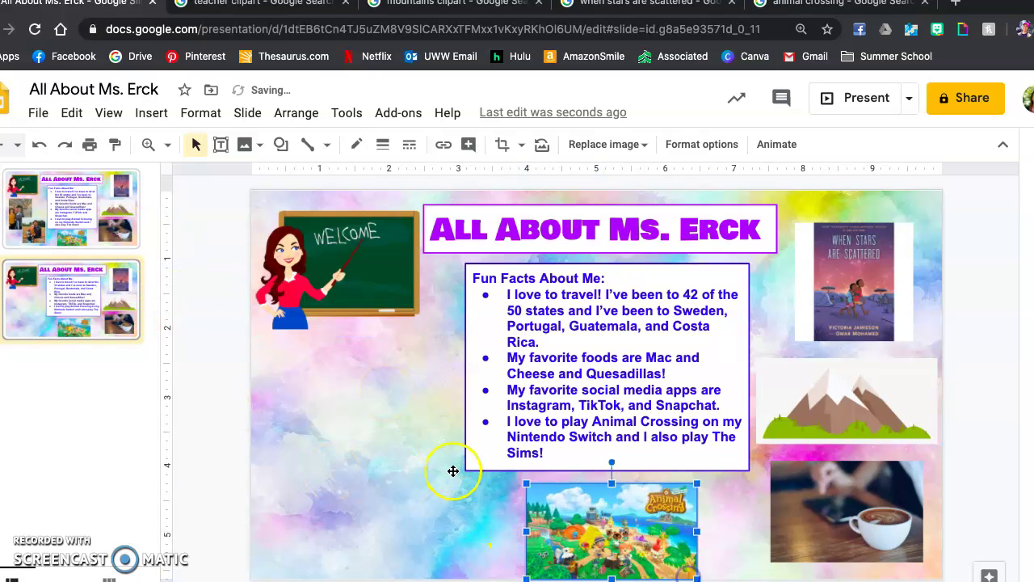
left_click(361, 429)
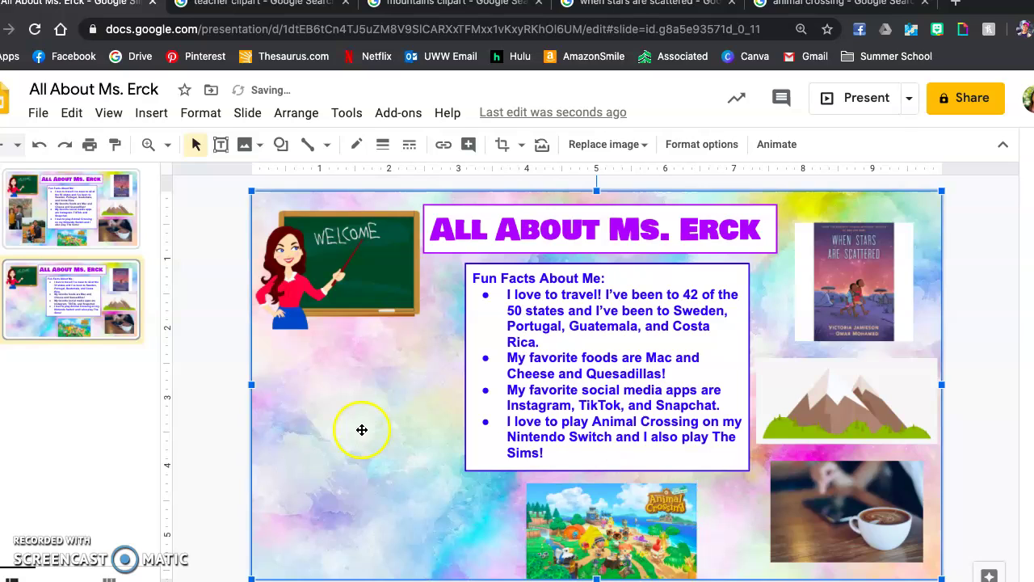
Upload Family.jpg from the Desktop onto the slide
left_click(37, 118)
mouse_move(146, 123)
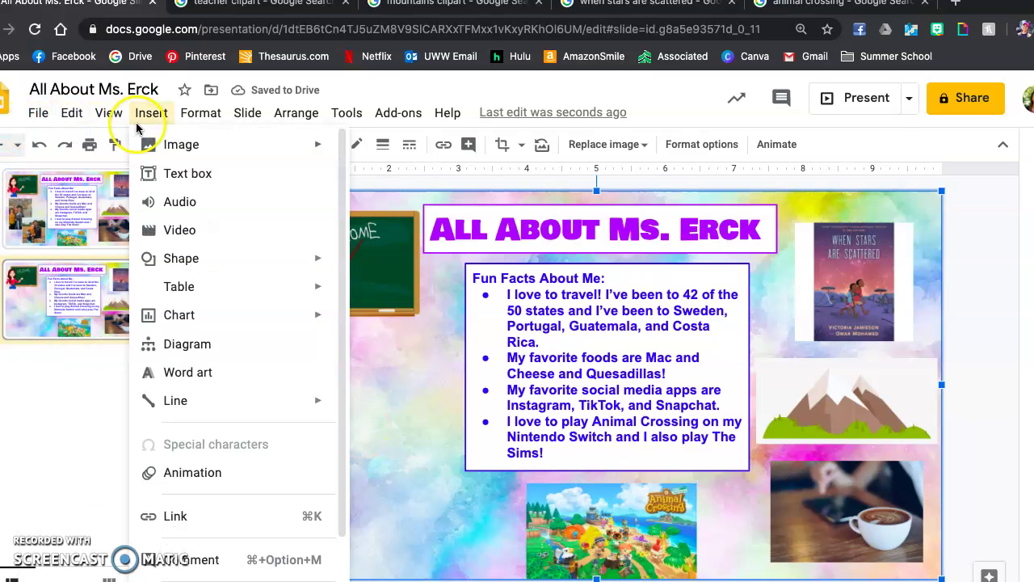
mouse_move(150, 143)
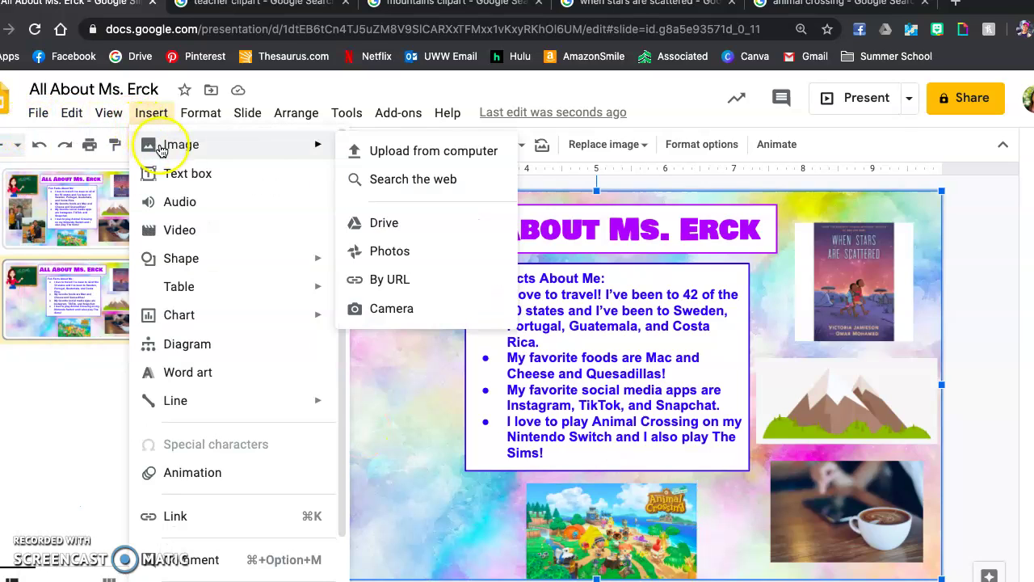
left_click(397, 152)
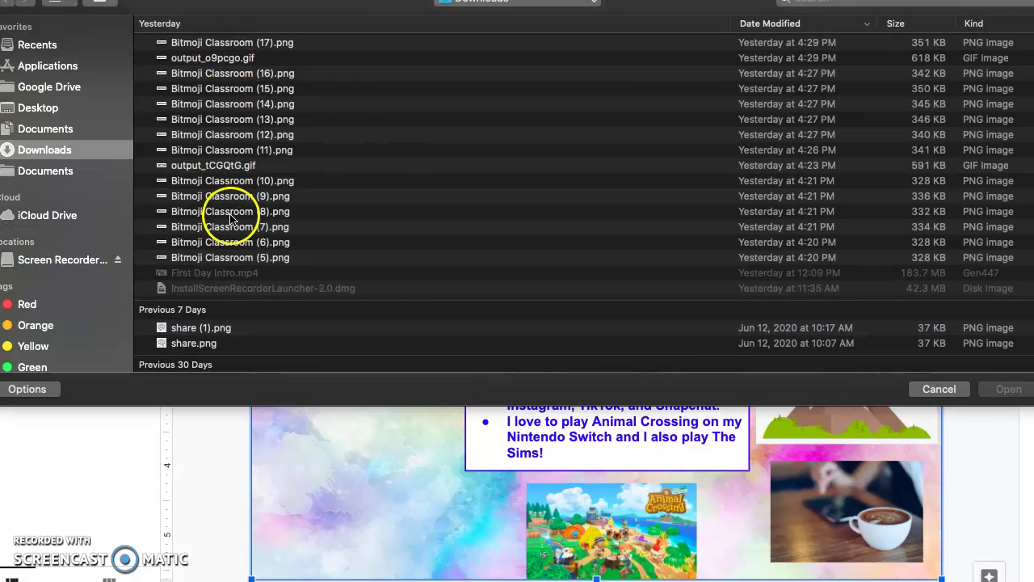
left_click(32, 108)
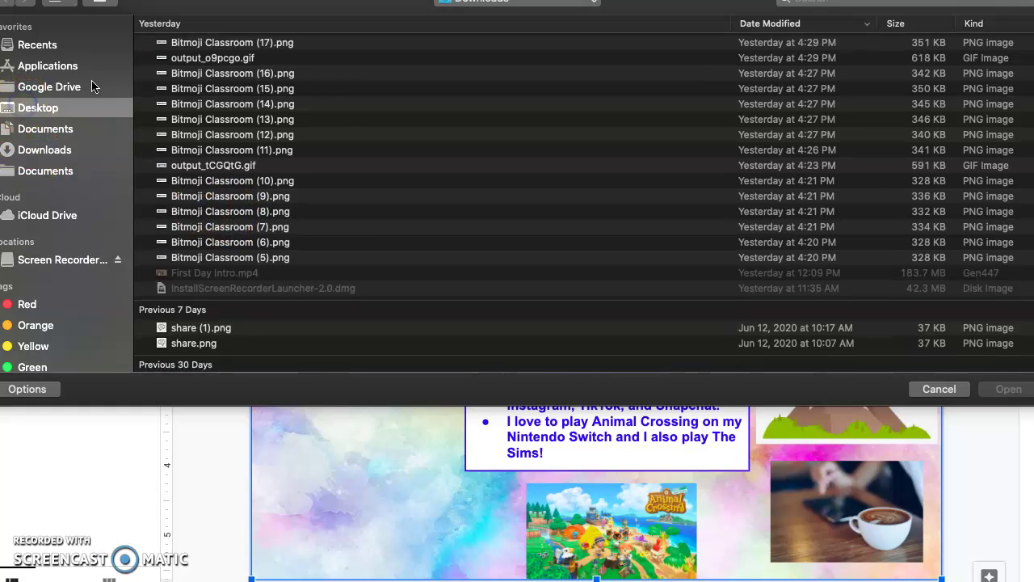
left_click(198, 59)
left_click(999, 390)
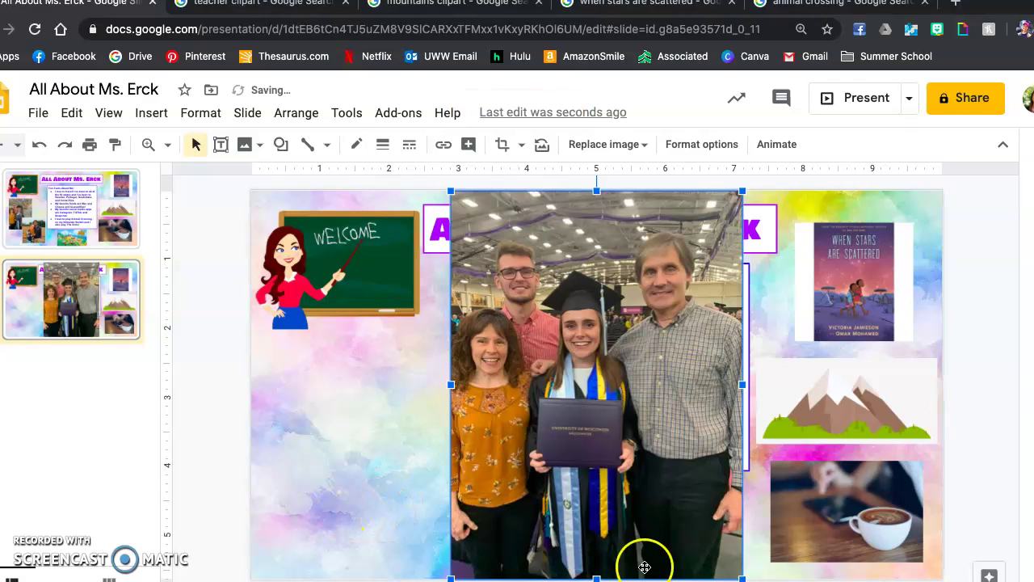
Shrink the graduation photo and move it under the teacher clipart on the left
left_click_drag(659, 503, 511, 343)
left_click_drag(512, 288, 330, 449)
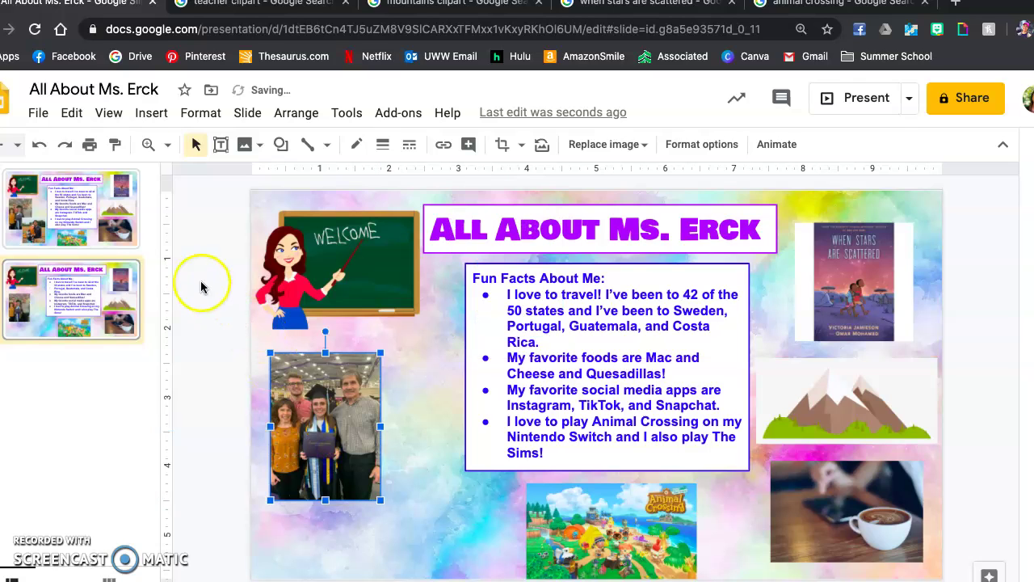
left_click(146, 115)
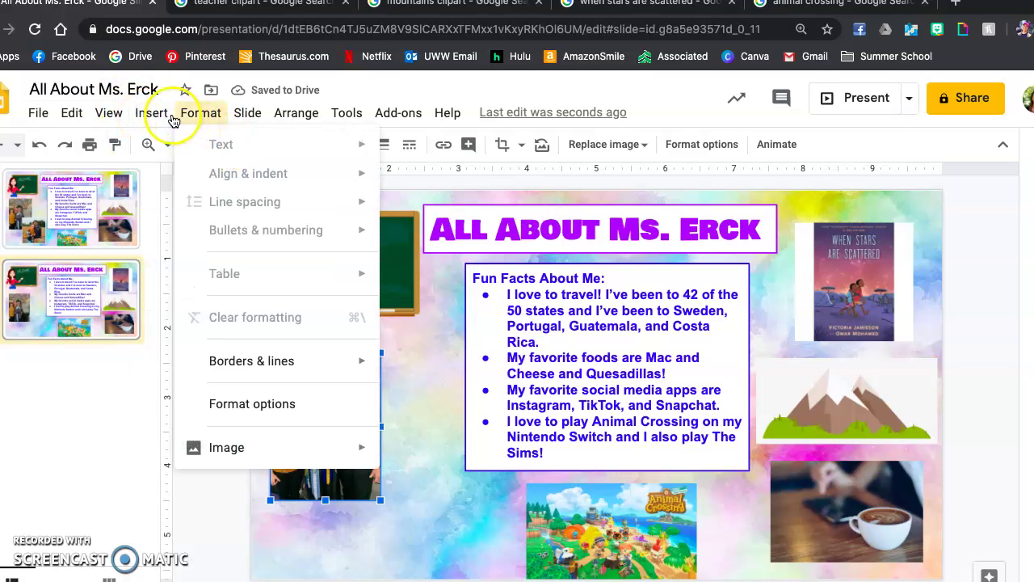
Upload the second Desktop photo, the pumpkin-patch couple, and shrink it
mouse_move(208, 143)
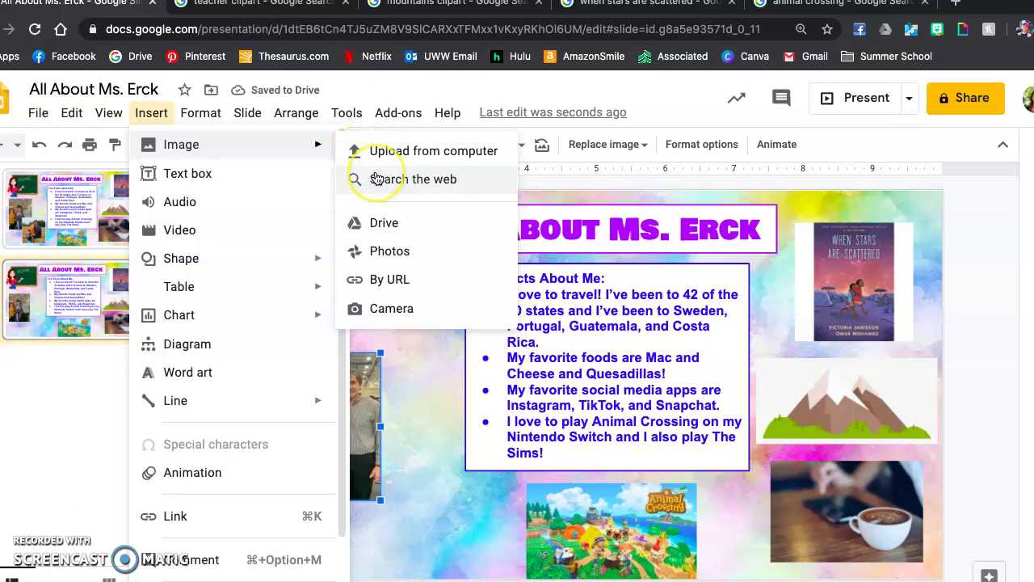
left_click(368, 150)
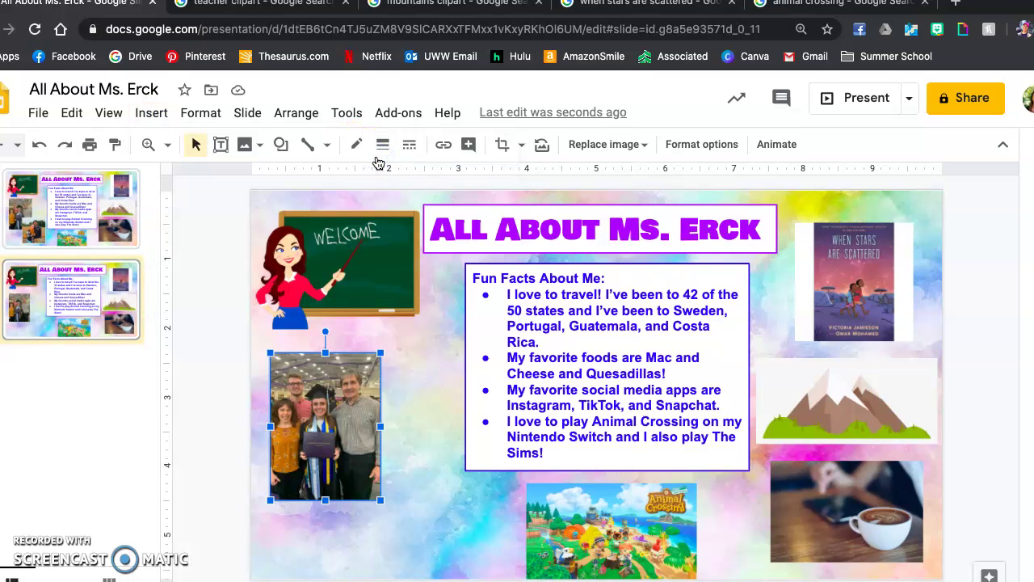
left_click(207, 44)
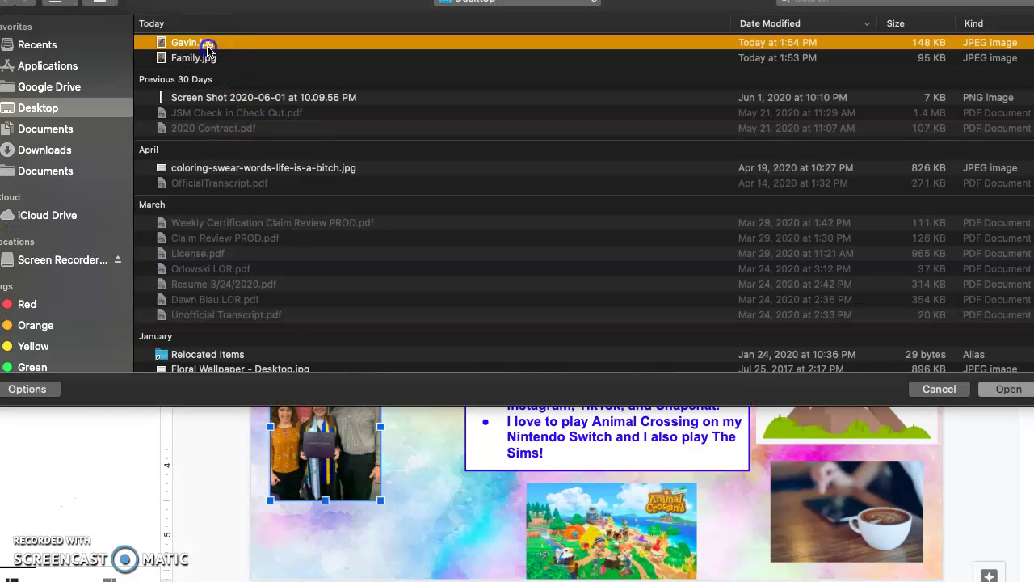
left_click(1002, 388)
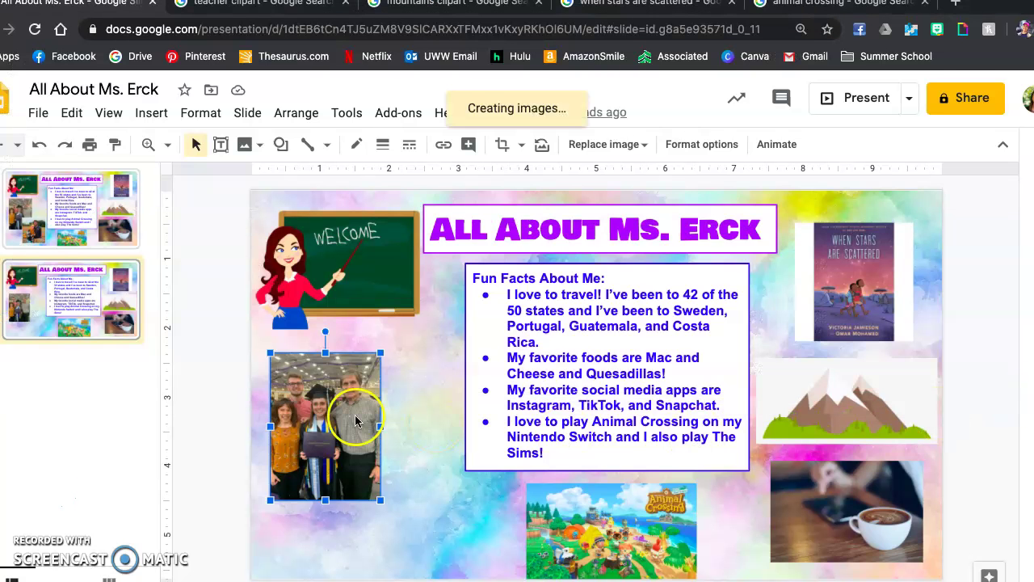
left_click_drag(743, 190, 384, 493)
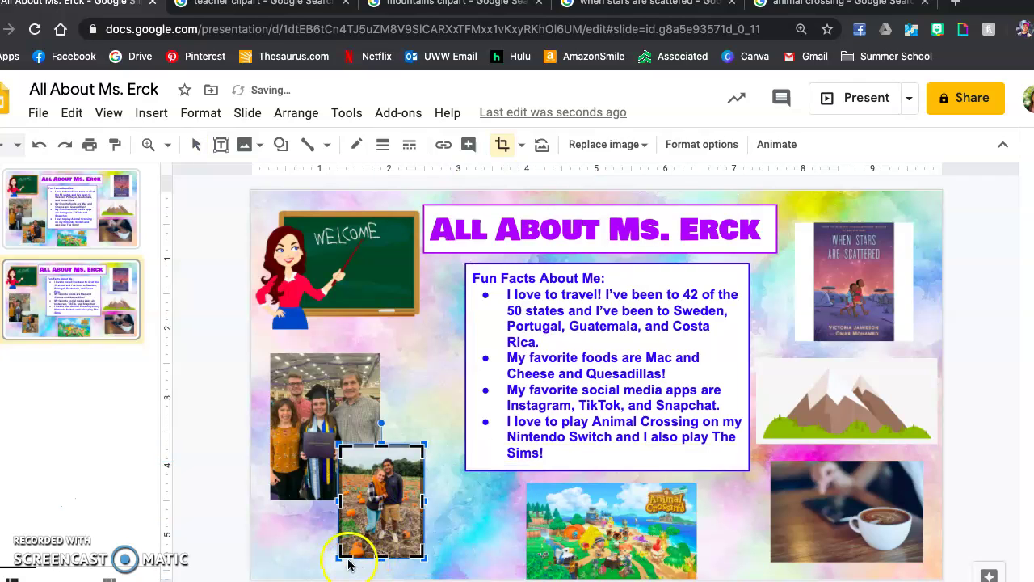
Crop the pumpkin-patch photo's edges and enlarge it slightly over the graduation photo's corner
left_click_drag(349, 549, 353, 521)
left_click(419, 455)
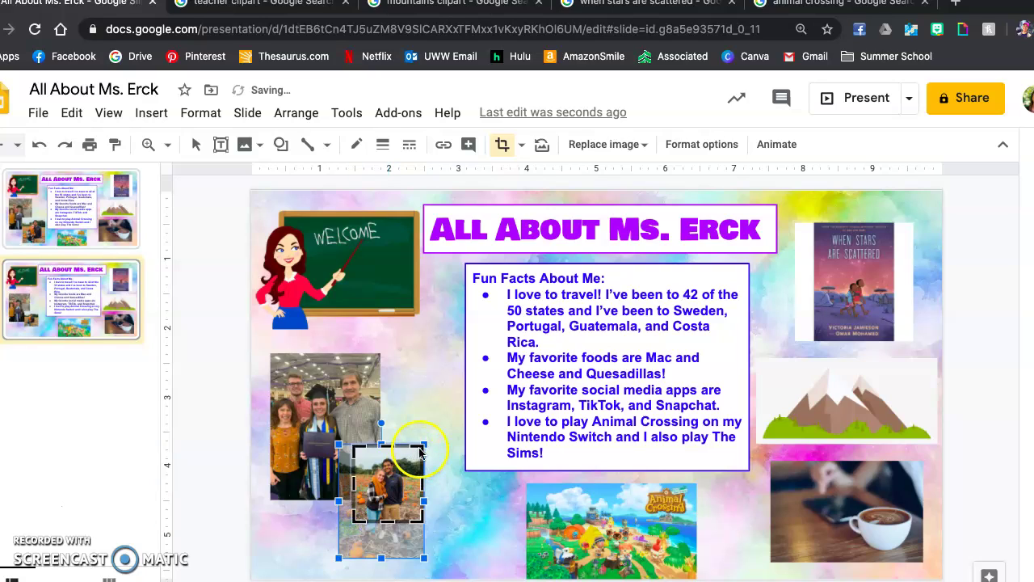
left_click_drag(423, 448, 413, 450)
left_click(463, 518)
mouse_move(413, 523)
left_mouse_down()
mouse_move(447, 541)
mouse_move(408, 516)
left_mouse_up()
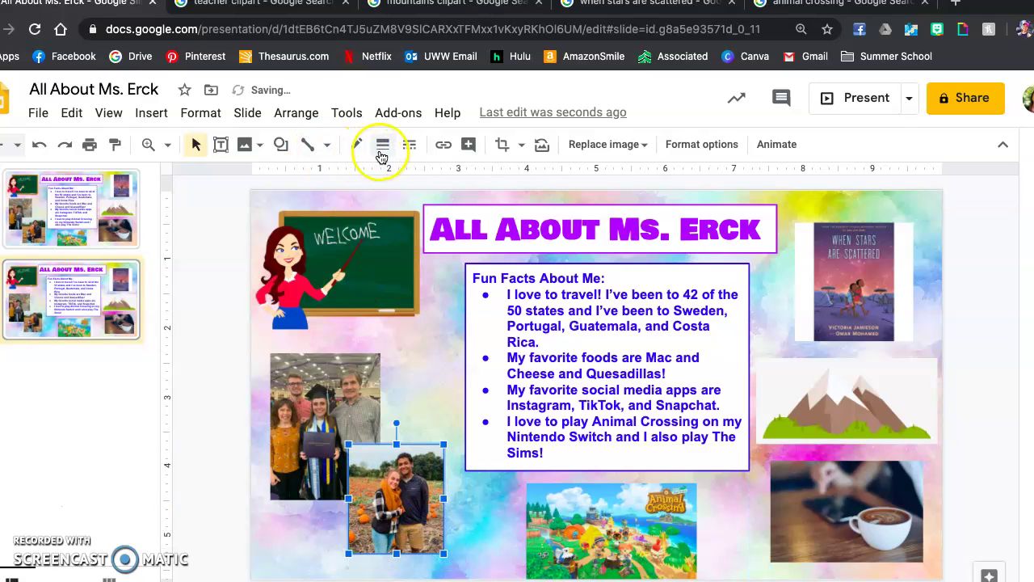
left_click(383, 144)
Give the pumpkin-patch photo a 2px border in a light colour
left_click(415, 203)
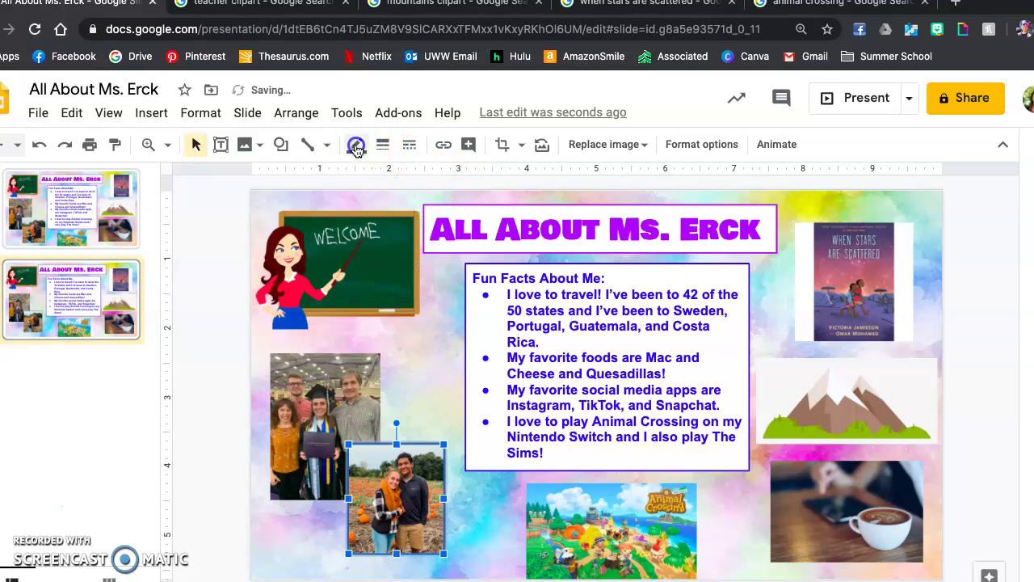
left_click(357, 144)
left_click(535, 203)
Give the graduation photo a 2px border as well
left_click(331, 395)
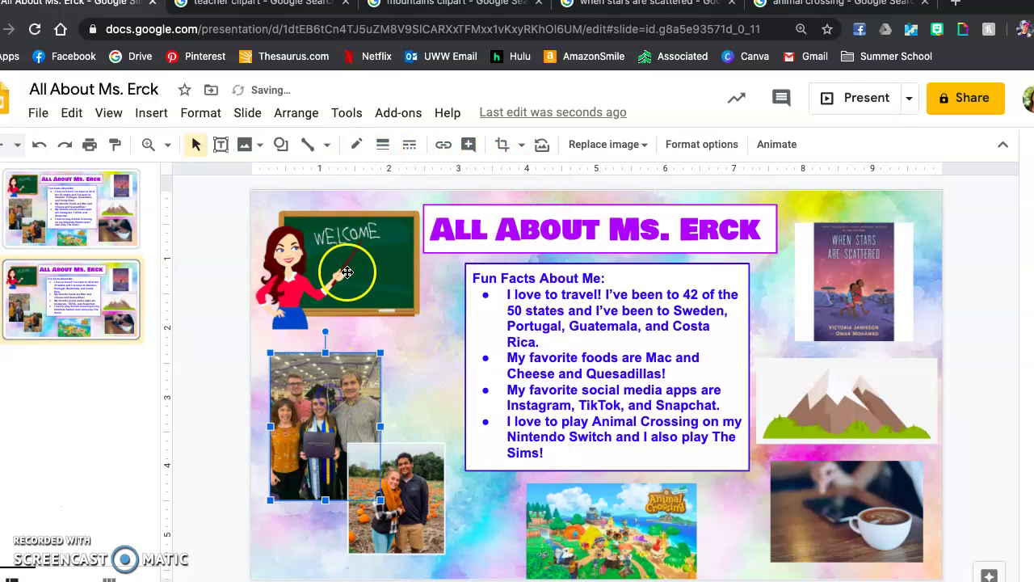
left_click(358, 146)
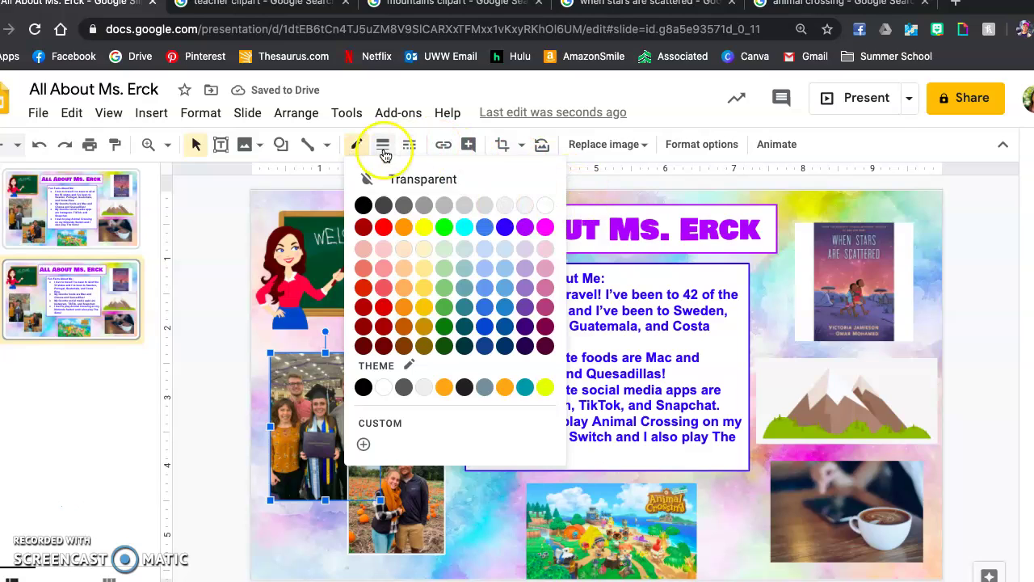
left_click(383, 146)
left_click(409, 212)
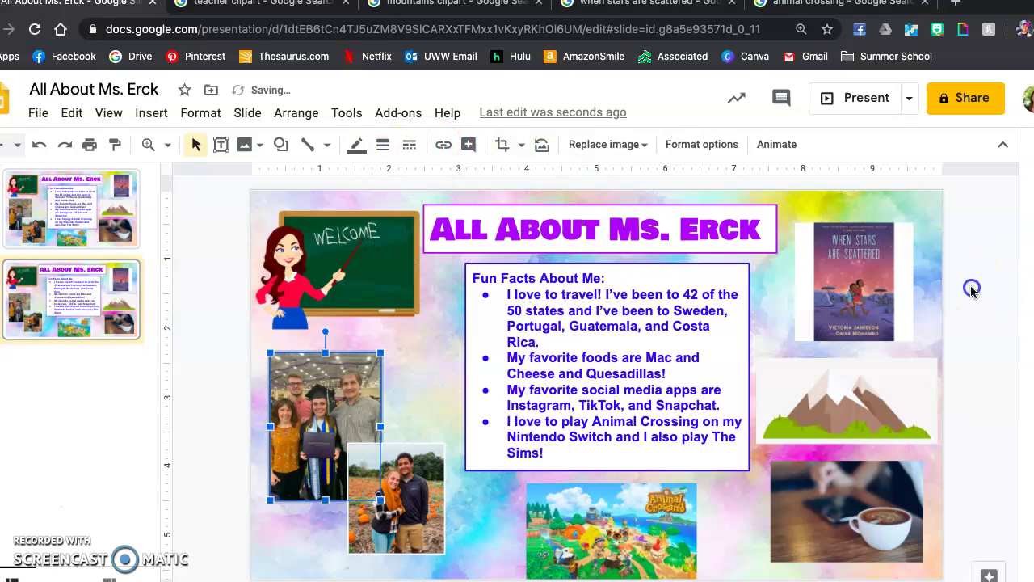
left_click(972, 289)
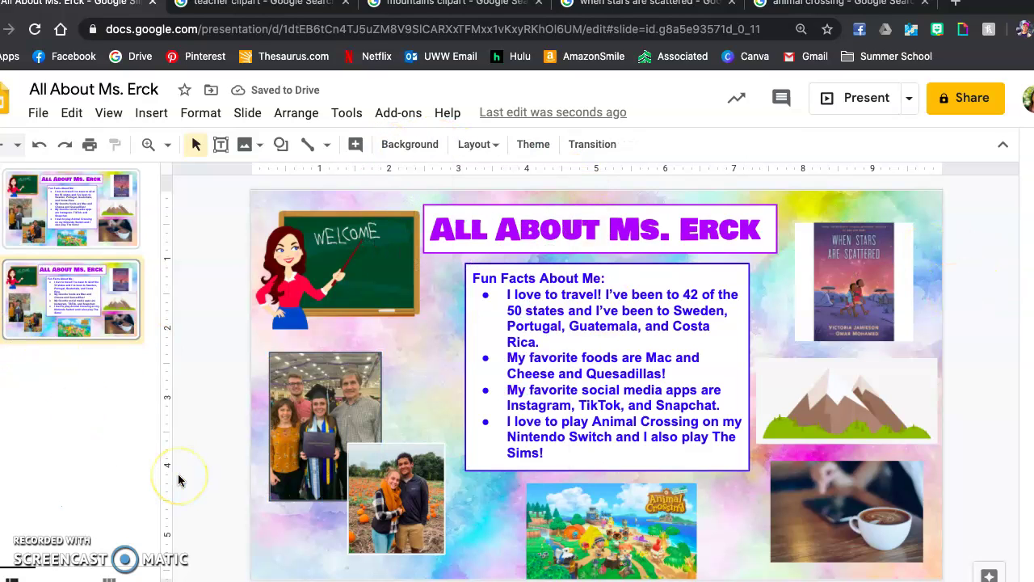